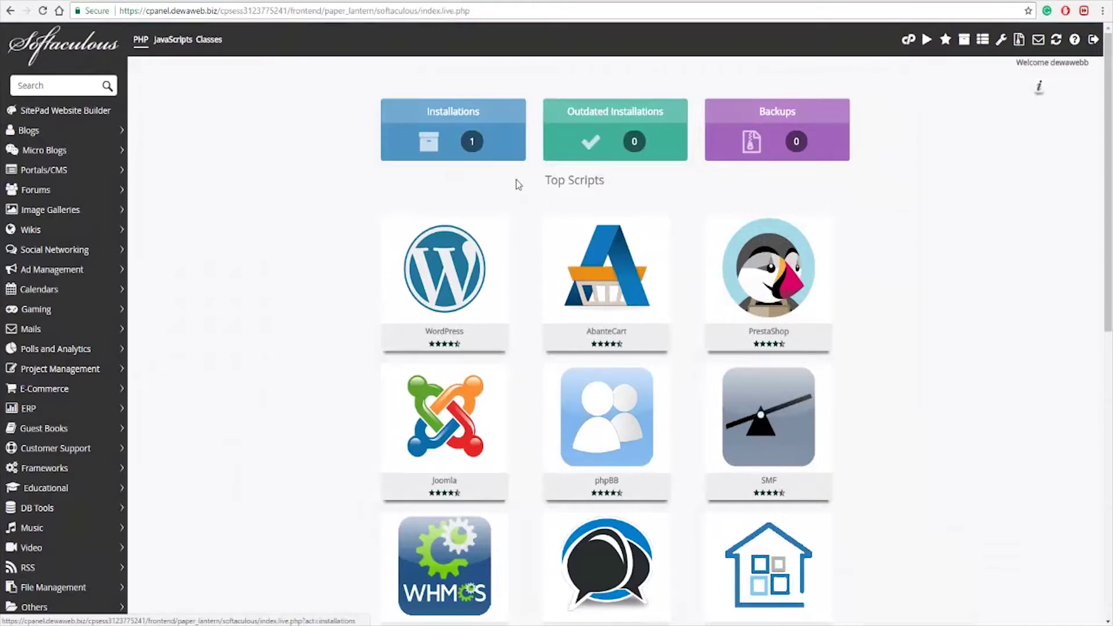
pyautogui.click(729, 295)
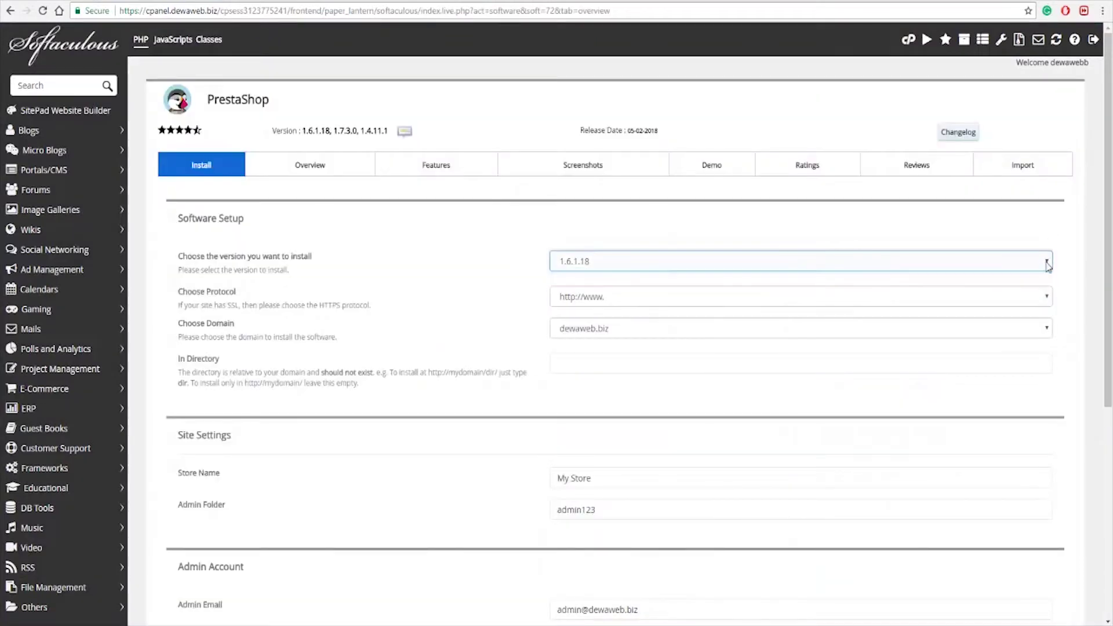
pyautogui.click(1047, 297)
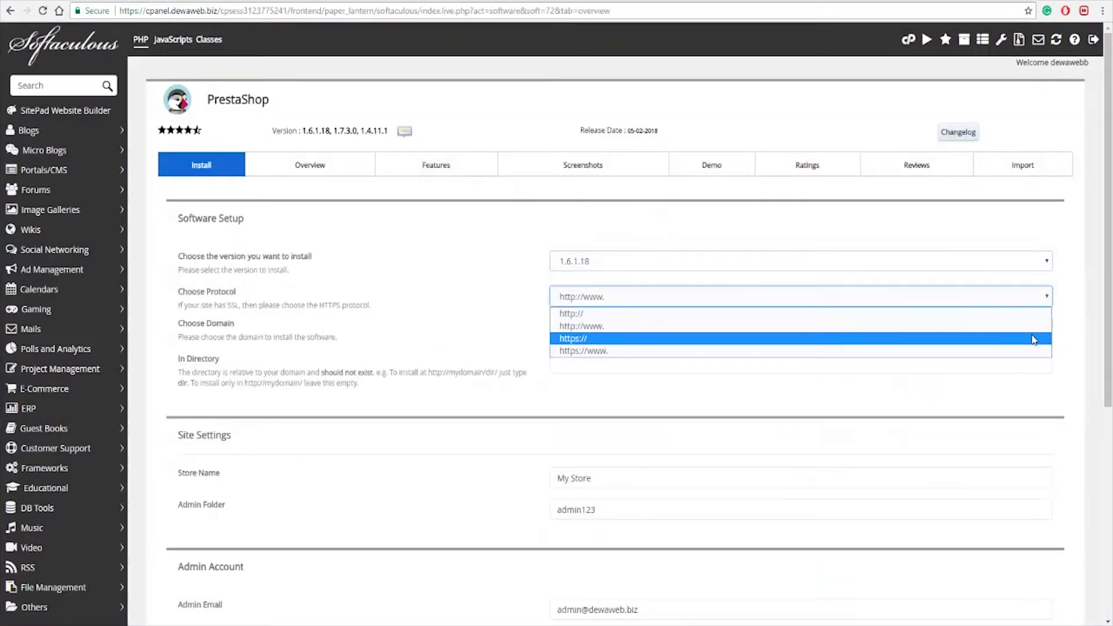
pyautogui.click(1034, 339)
pyautogui.press('Tab')
pyautogui.press('Tab')
pyautogui.write('tutorprestashop')
# Enter the admin account password in the PrestaShop installation form and finish filling in the remaining settings
pyautogui.press('Tab')
pyautogui.press('Tab')
pyautogui.press('Tab')
pyautogui.press('Tab')
pyautogui.write('••••••••••••')
pyautogui.moveTo(648, 330); pyautogui.dragTo(519, 336)
pyautogui.click(638, 415)
pyautogui.press('Tab')
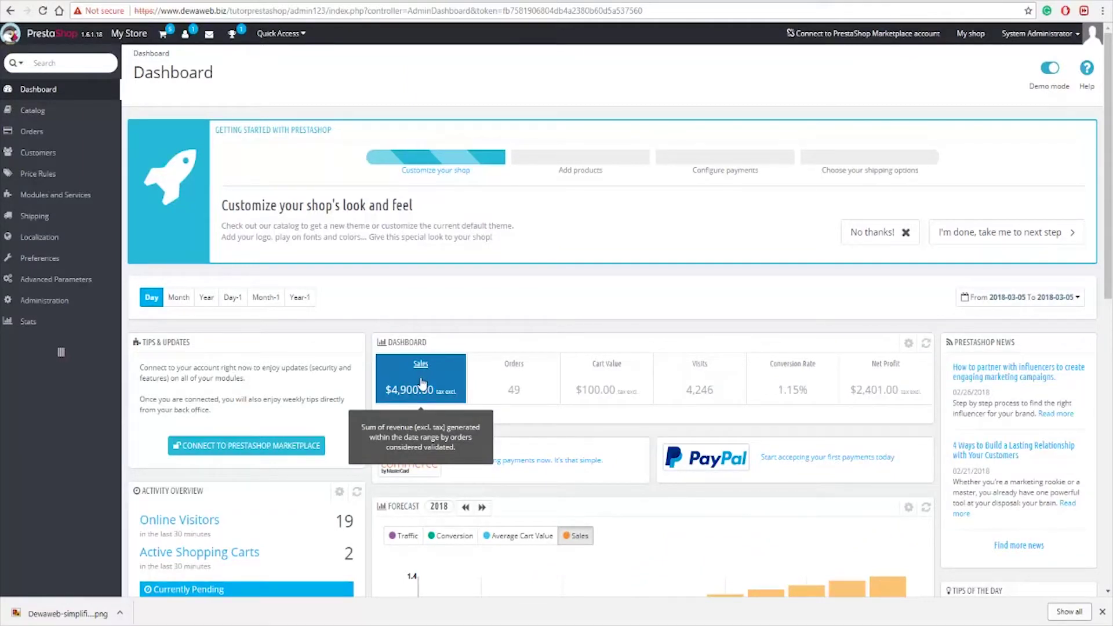
# Examine the dashboard metrics for orders, cart value, visits, conversion rate and net profit
pyautogui.click(524, 377)
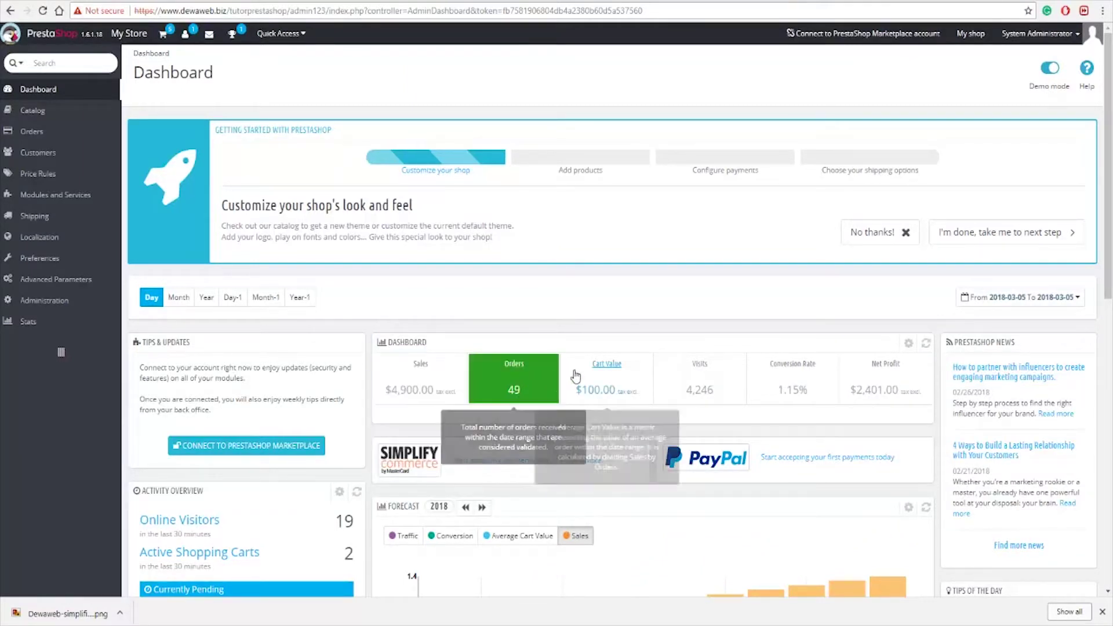
pyautogui.click(607, 376)
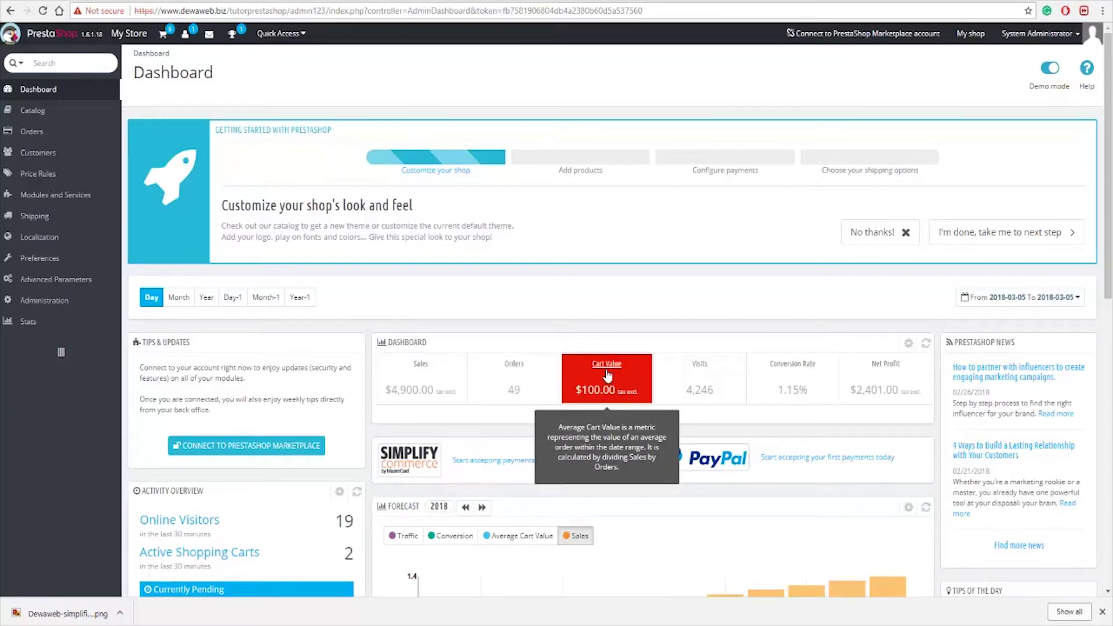
pyautogui.click(692, 371)
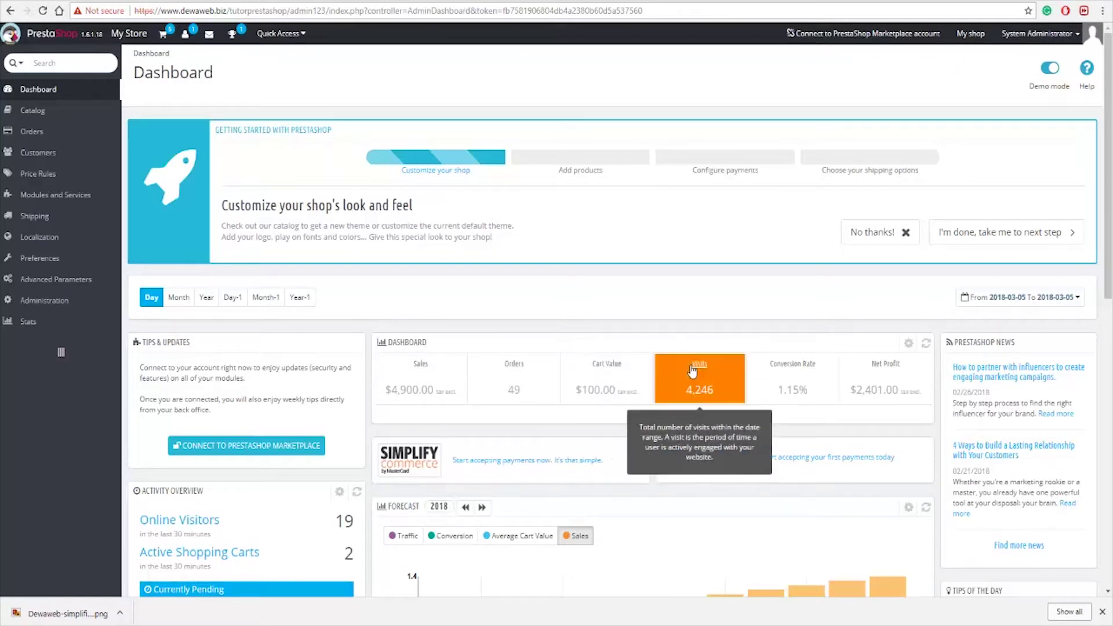
pyautogui.click(800, 372)
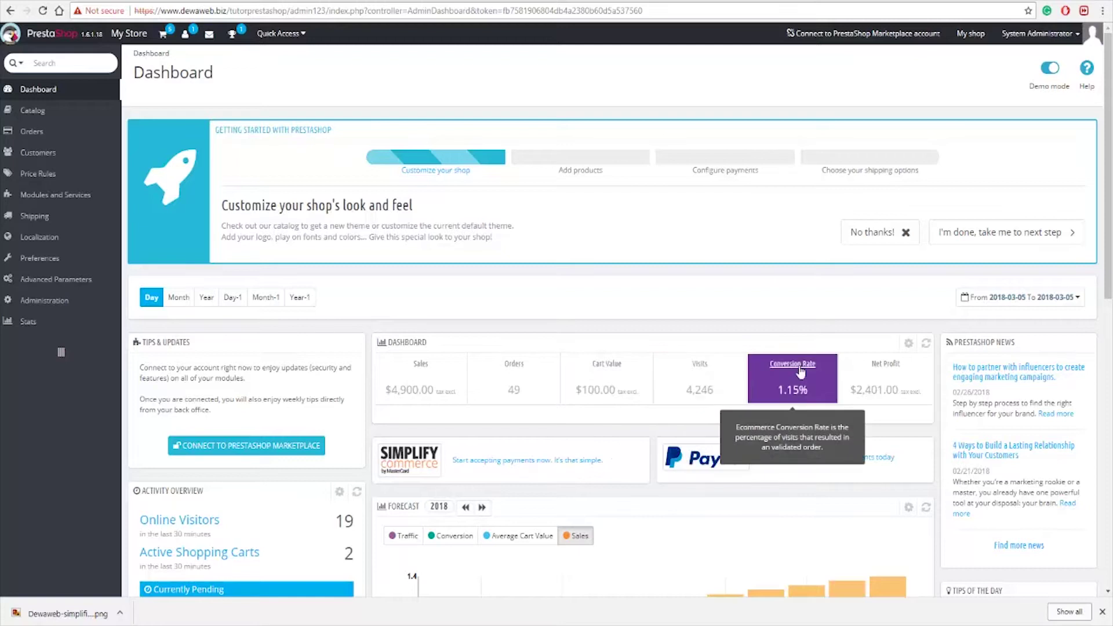
pyautogui.click(887, 371)
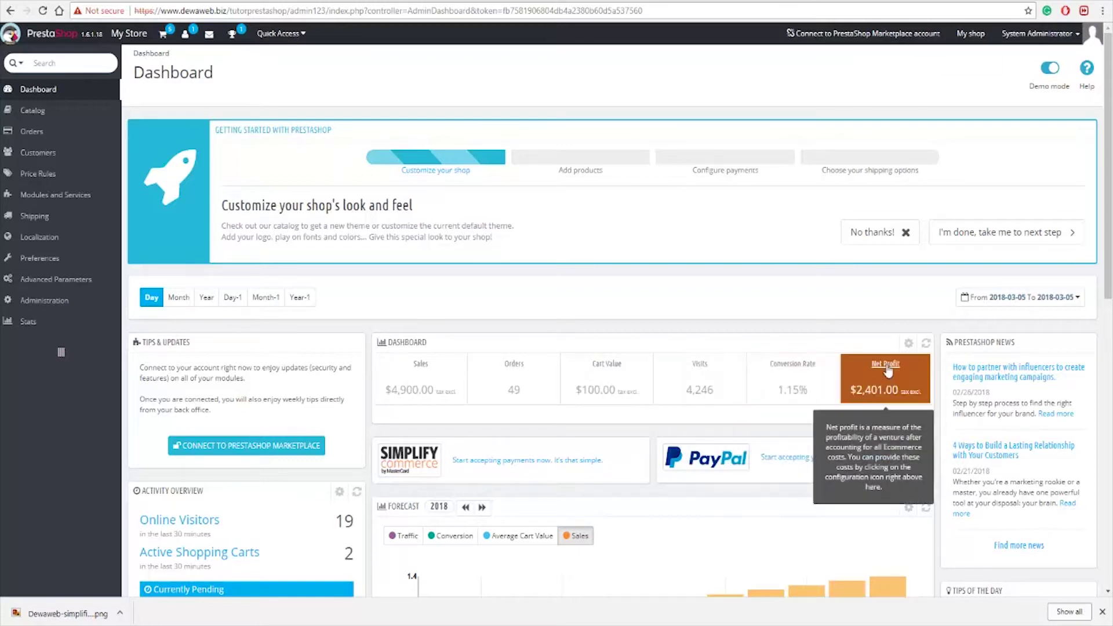
# Look through the shop preferences, including the General and Products settings
pyautogui.click(59, 257)
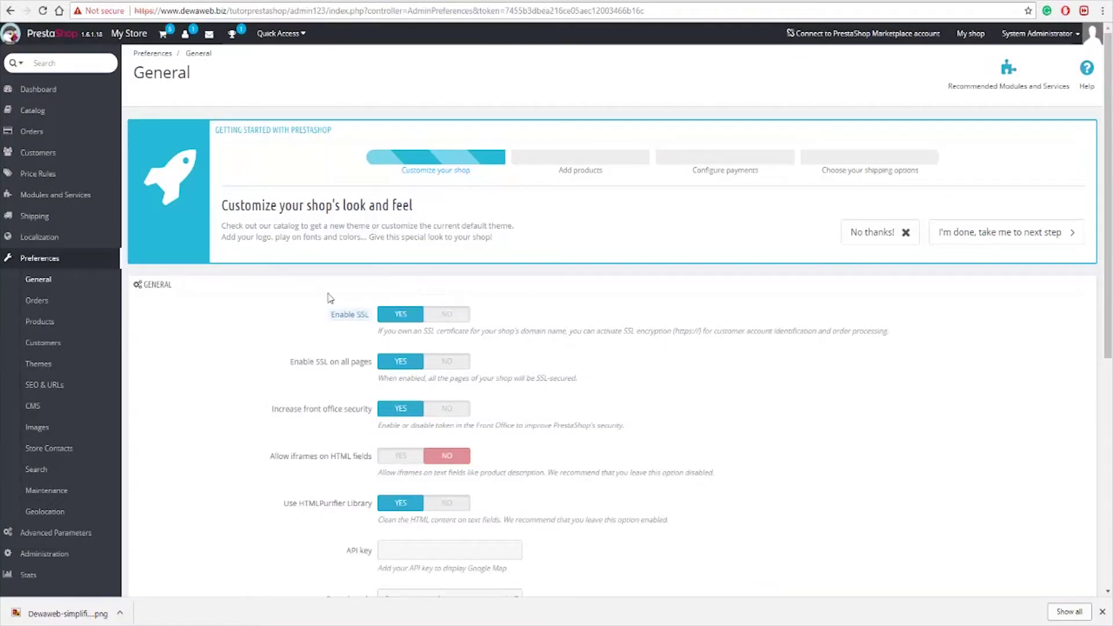
pyautogui.click(43, 320)
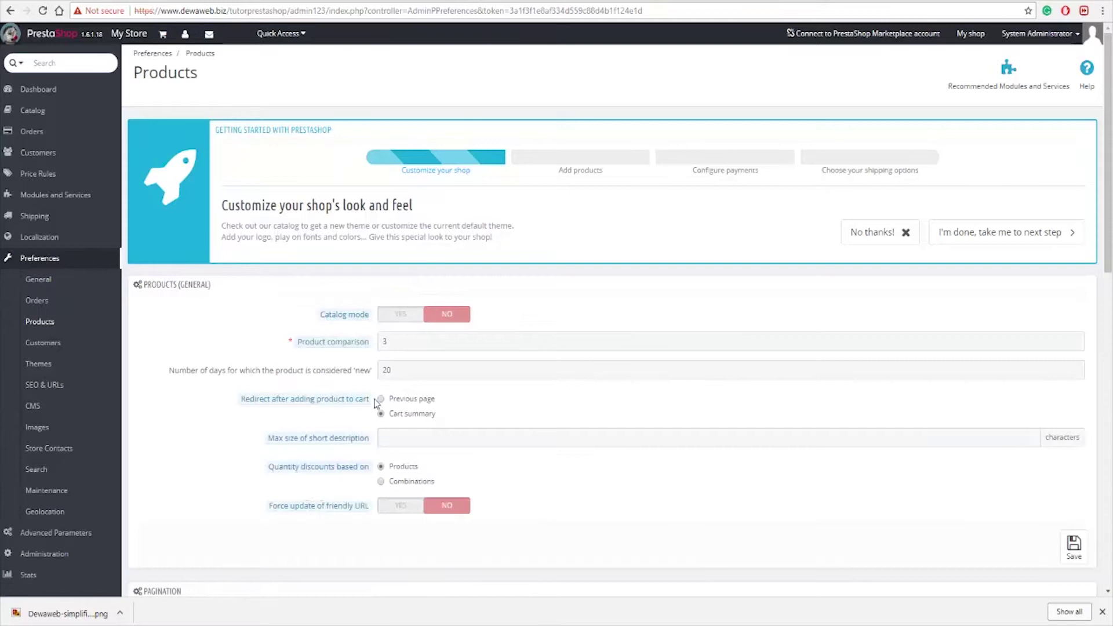
pyautogui.scroll(-2, 416, 369)
pyautogui.scroll(-2, 416, 369)
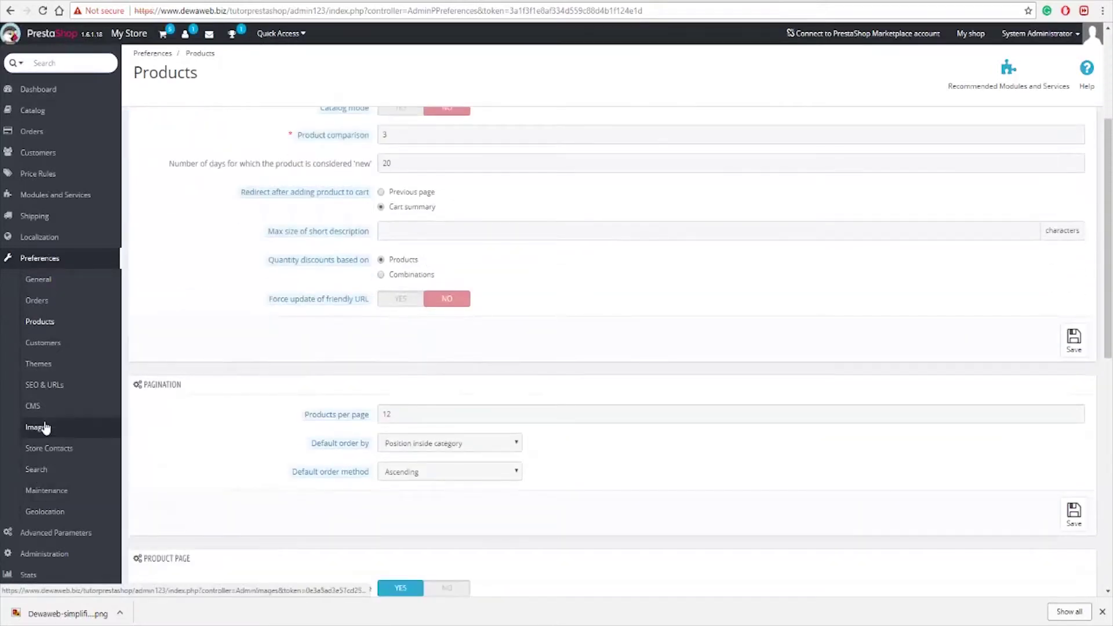
pyautogui.click(43, 373)
pyautogui.scroll(-3, 110, 319)
pyautogui.moveTo(114, 264); pyautogui.dragTo(95, 328)
pyautogui.scroll(-5, 95, 328)
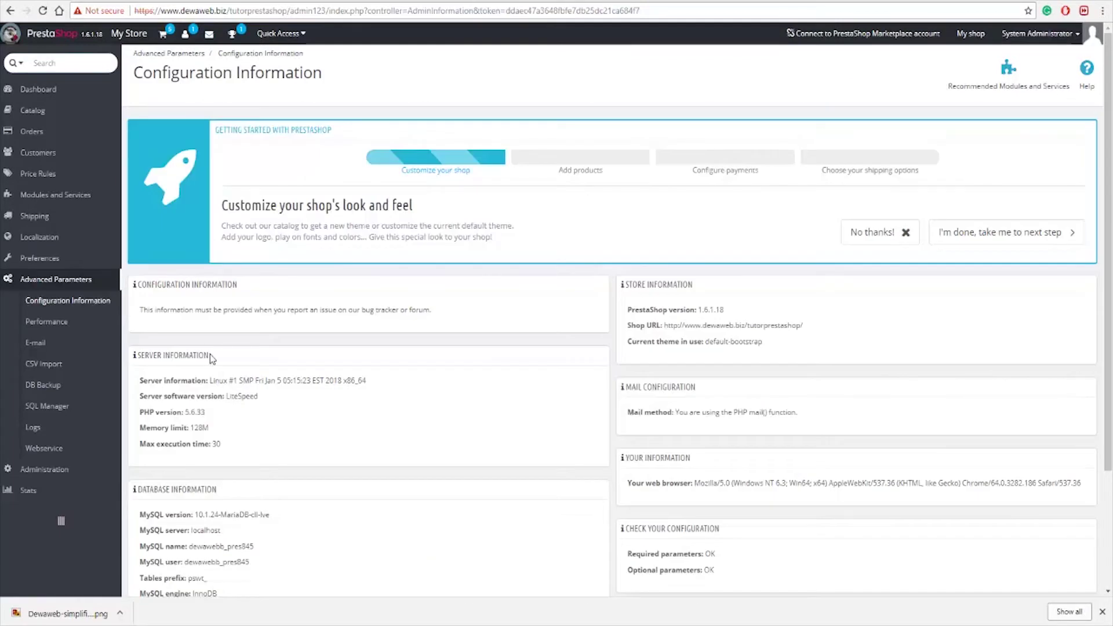
# Review the server and store details under Configuration Information, and inspect the Administration preferences
pyautogui.moveTo(211, 357); pyautogui.dragTo(159, 376)
pyautogui.click(249, 296)
pyautogui.tripleClick(241, 494)
pyautogui.click(332, 444)
pyautogui.click(51, 468)
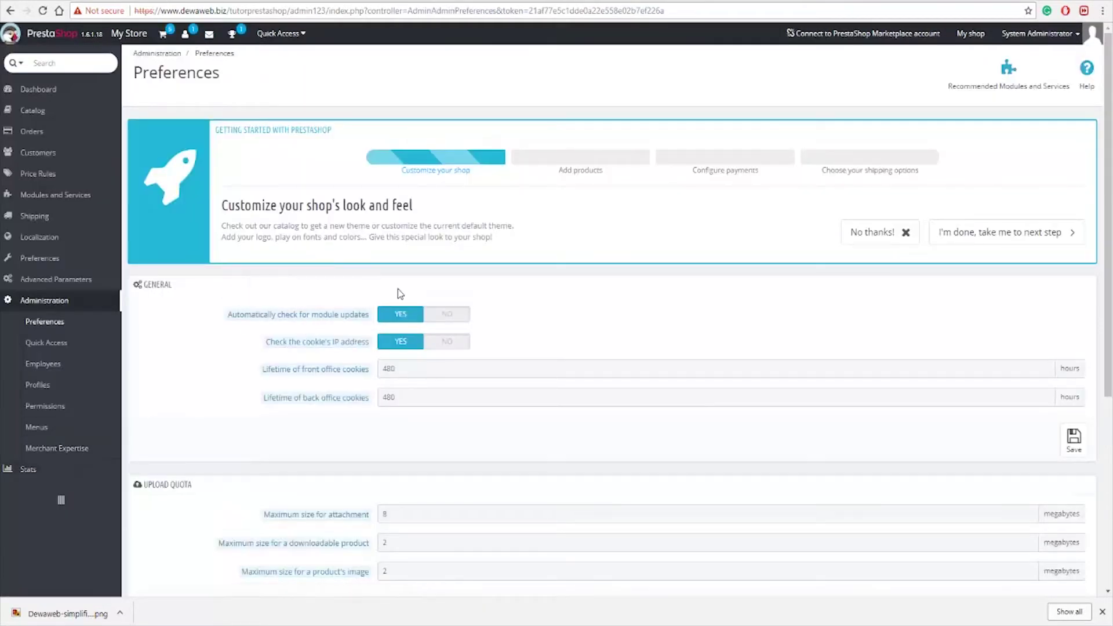
pyautogui.scroll(-3, 551, 427)
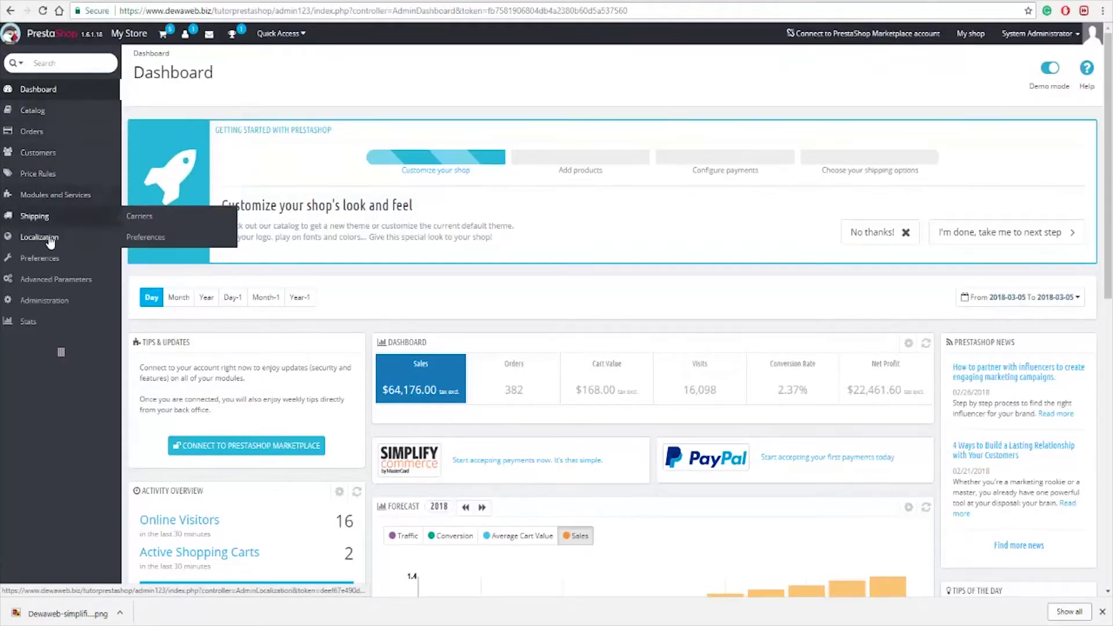
# Upload Dewaweb-simplified-logo-new-tag-wht-122.png from the images folder as the current theme's header logo and save
pyautogui.moveTo(48, 264)
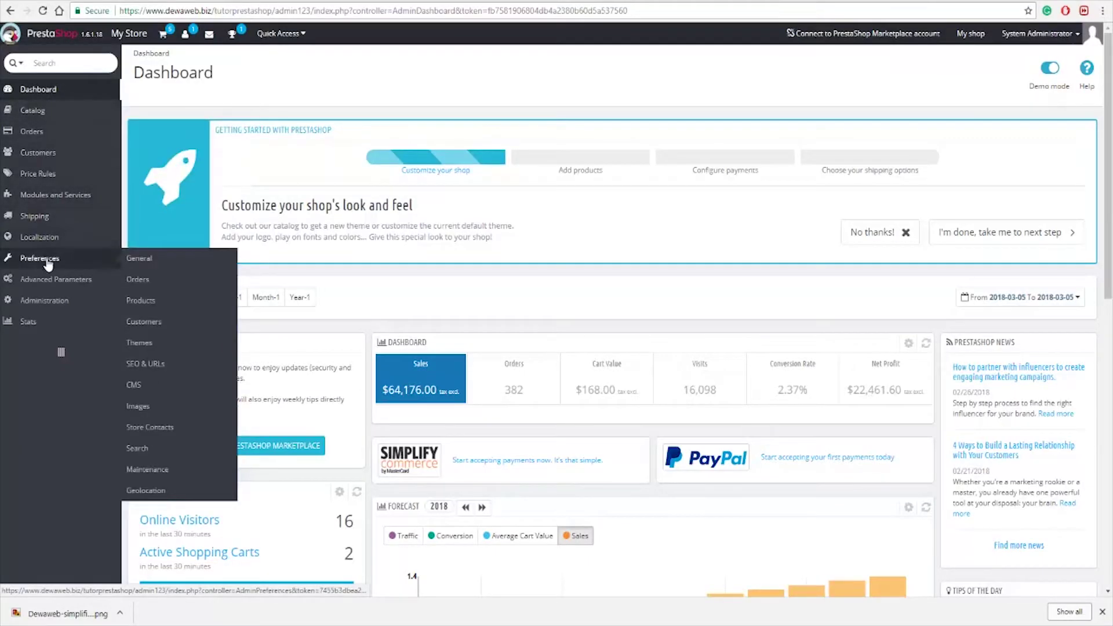
pyautogui.click(154, 346)
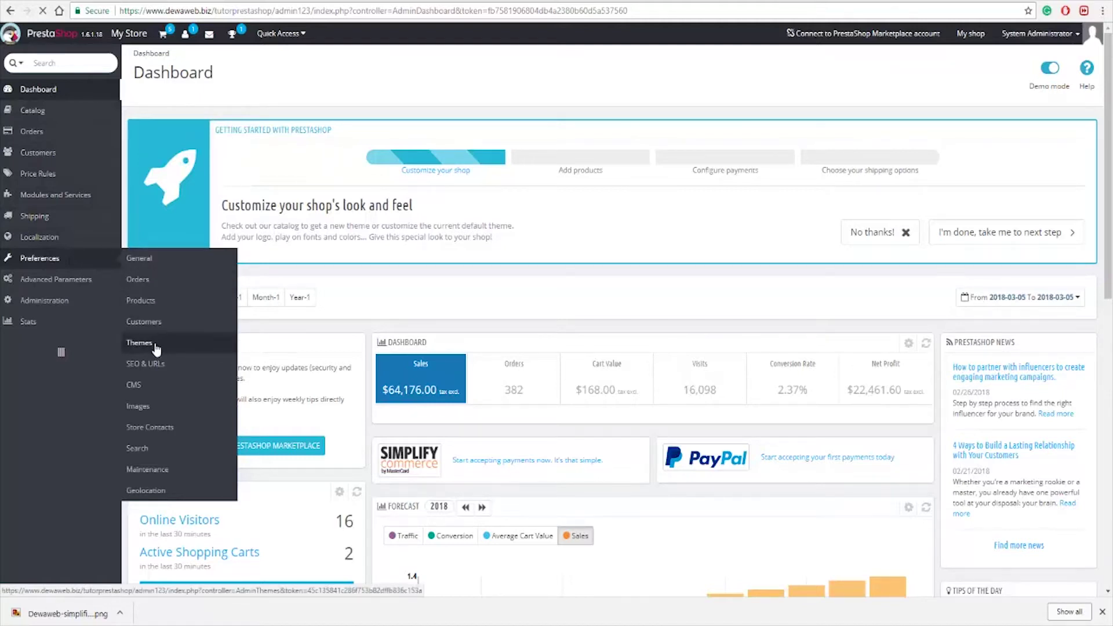
pyautogui.scroll(-2, 392, 406)
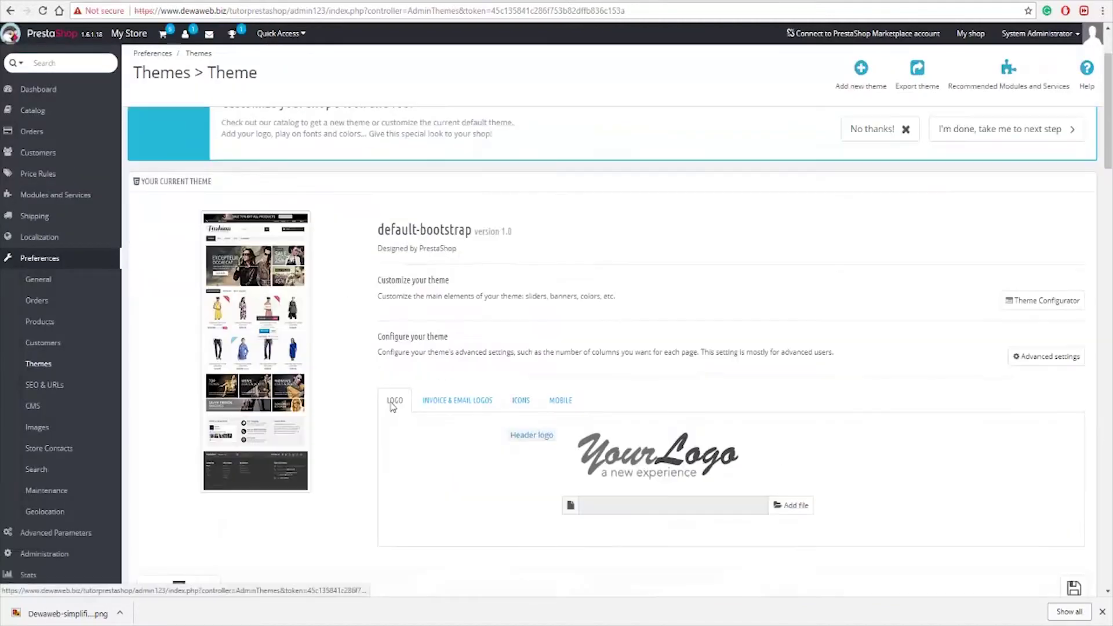
pyautogui.click(796, 508)
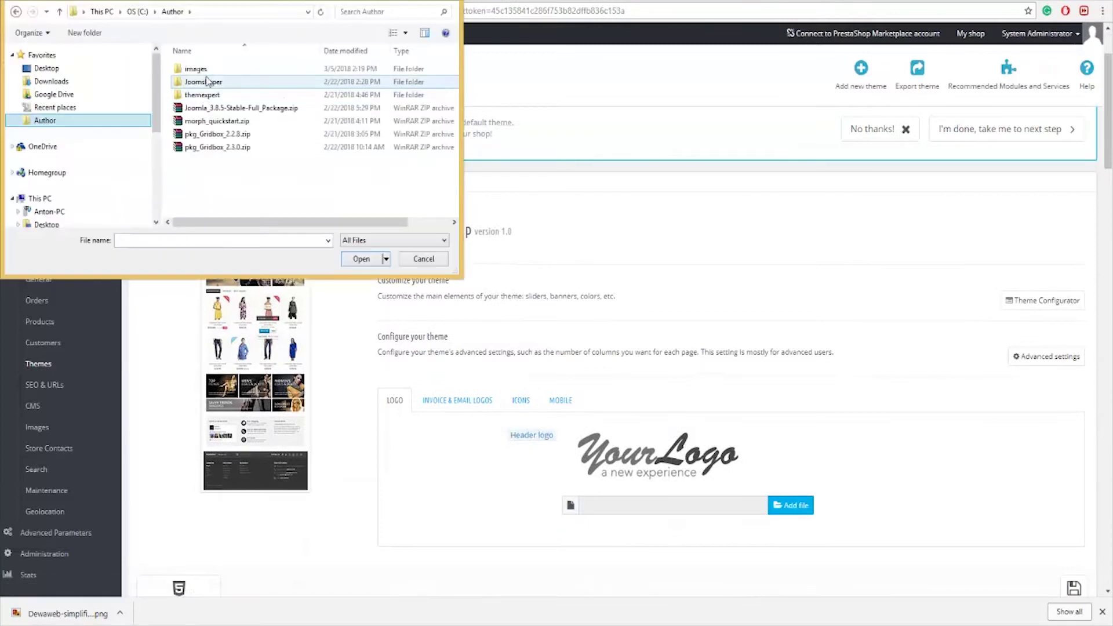
pyautogui.doubleClick(205, 74)
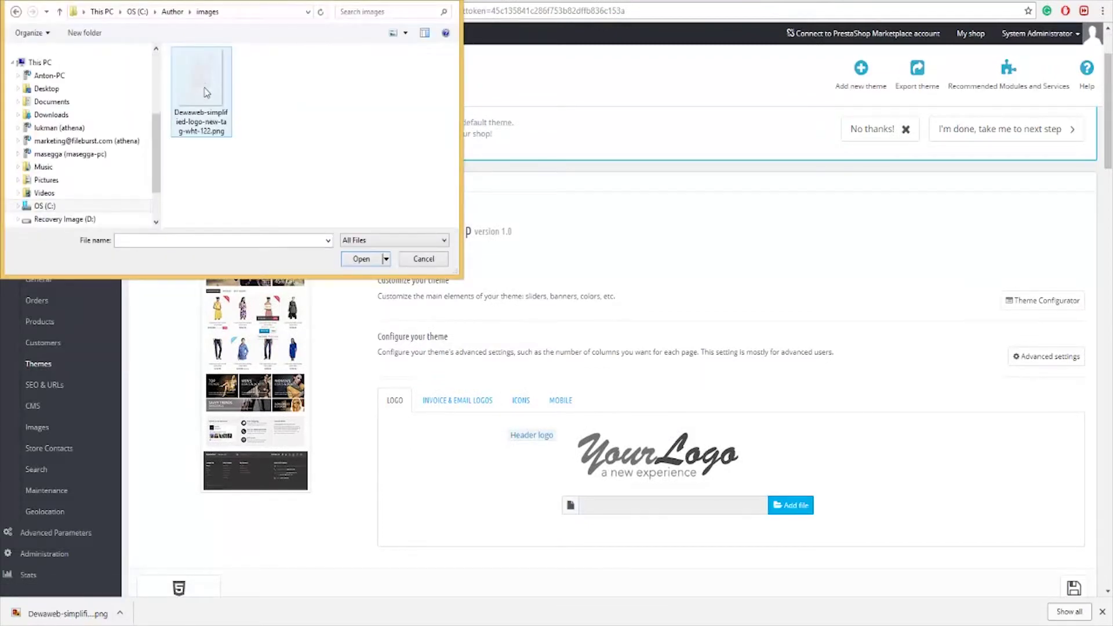
pyautogui.doubleClick(206, 92)
pyautogui.scroll(2, 696, 406)
pyautogui.click(1076, 490)
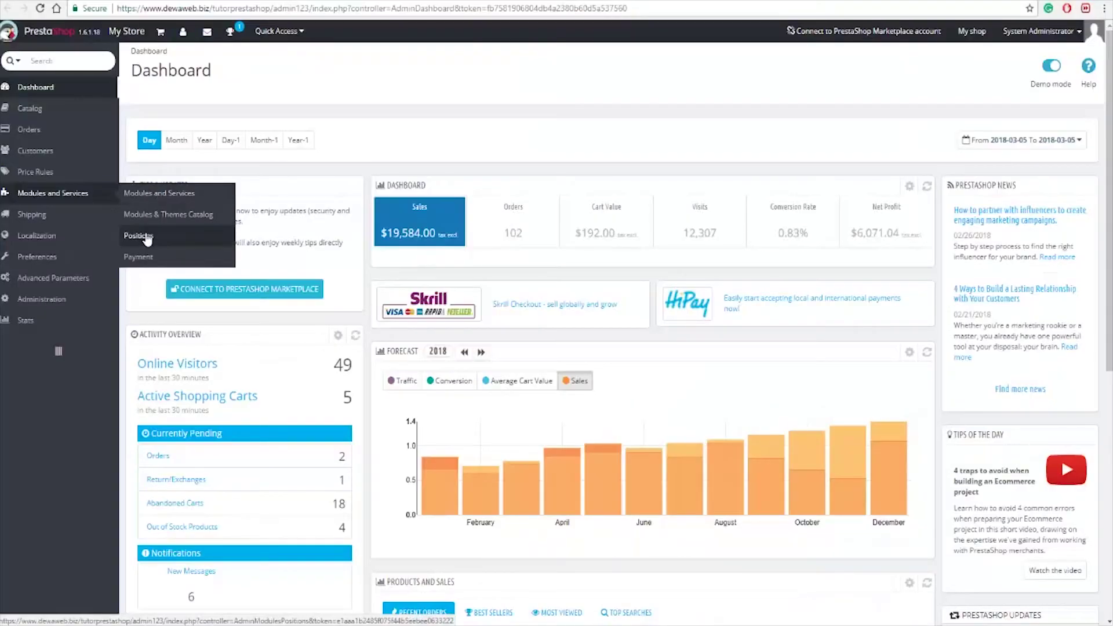
# Run Live Edit for the module positions in a new browser tab and try to move the Theme configurator block with the Top Trends banners
pyautogui.click(167, 240)
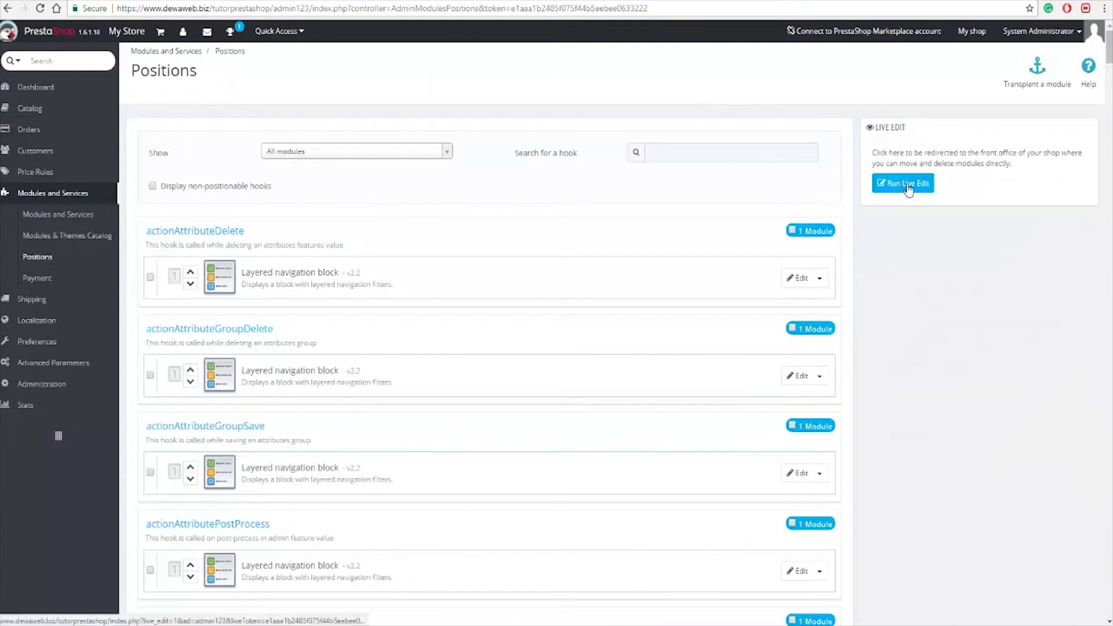
pyautogui.rightClick(917, 189)
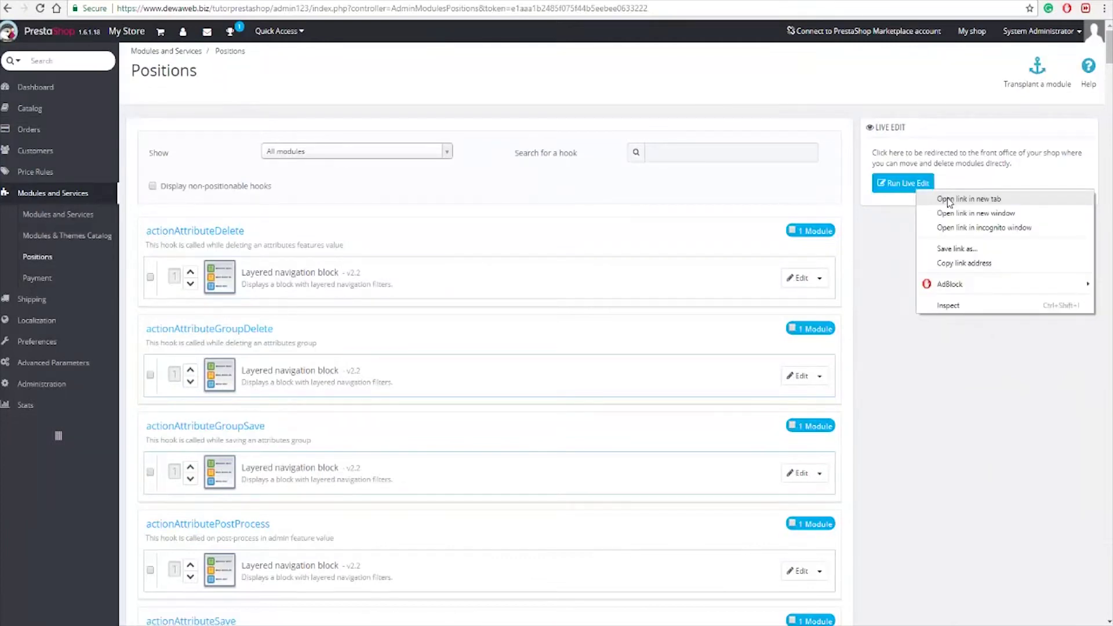
pyautogui.click(949, 202)
pyautogui.scroll(-3, 416, 440)
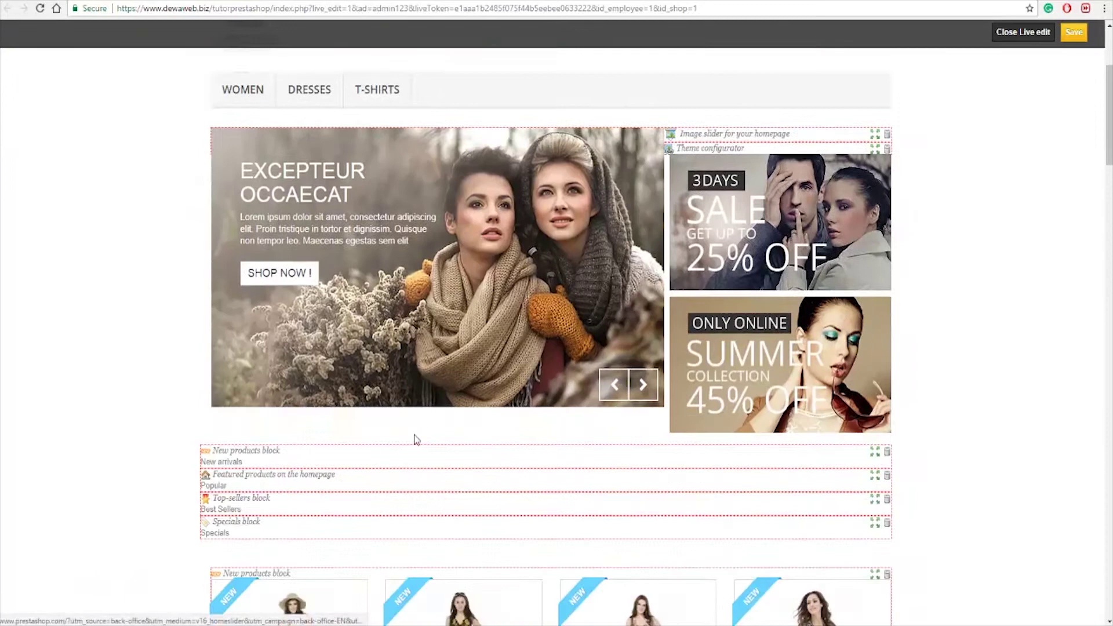
pyautogui.scroll(-20, 415, 440)
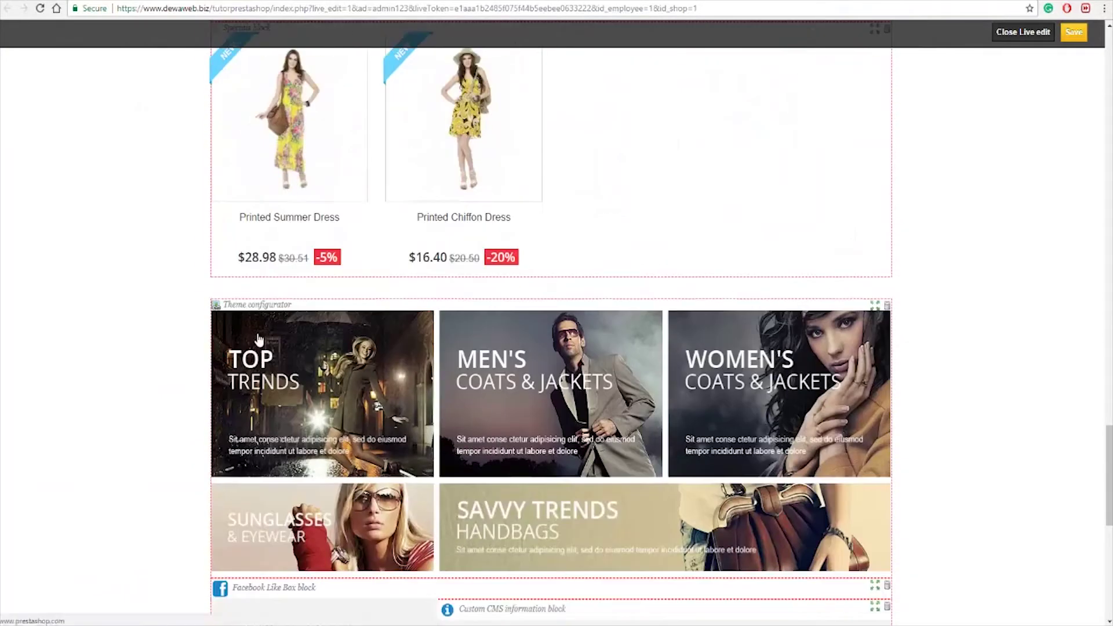
pyautogui.moveTo(253, 312); pyautogui.dragTo(754, 347)
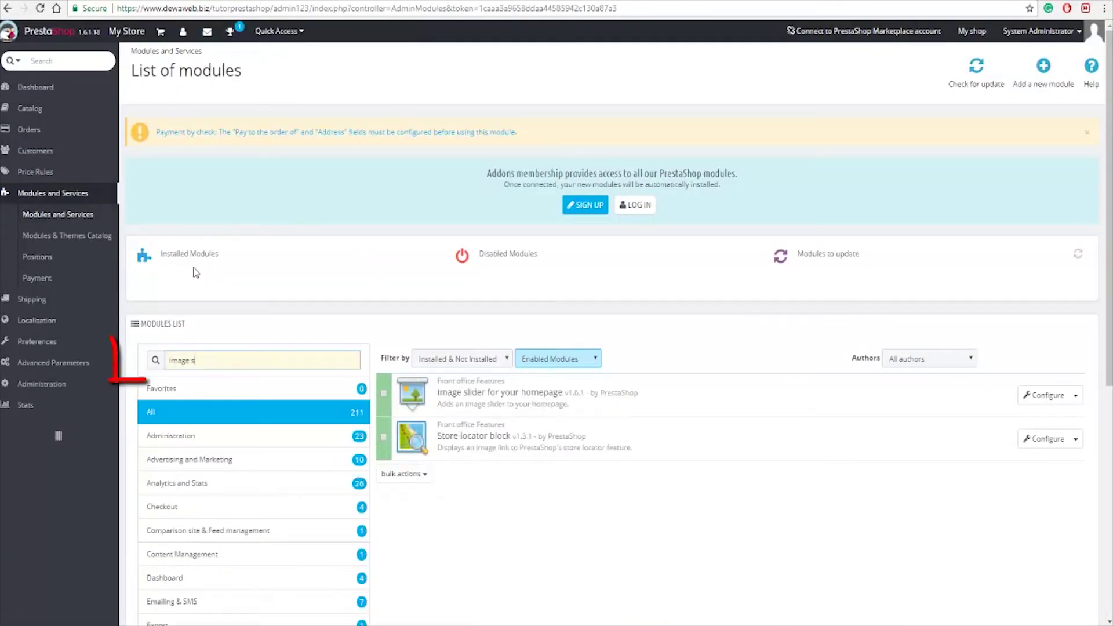
# Search the module list for image slider, open the homepage slider's configuration and edit the Sample 1 slide
pyautogui.write('slider')
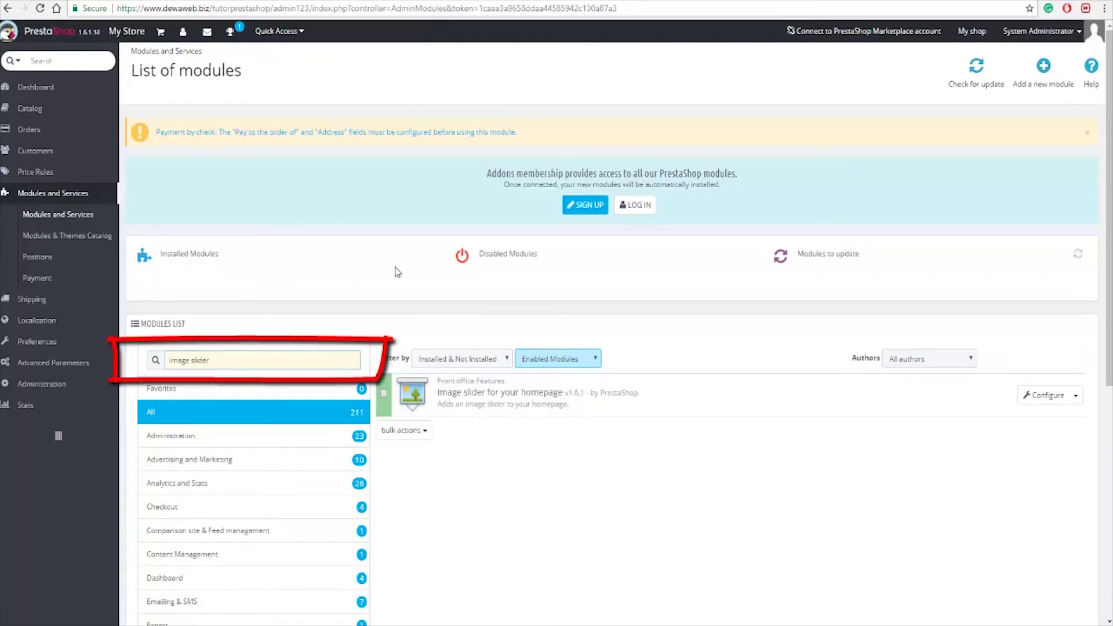
pyautogui.click(1047, 394)
pyautogui.scroll(-3, 402, 172)
pyautogui.click(1016, 251)
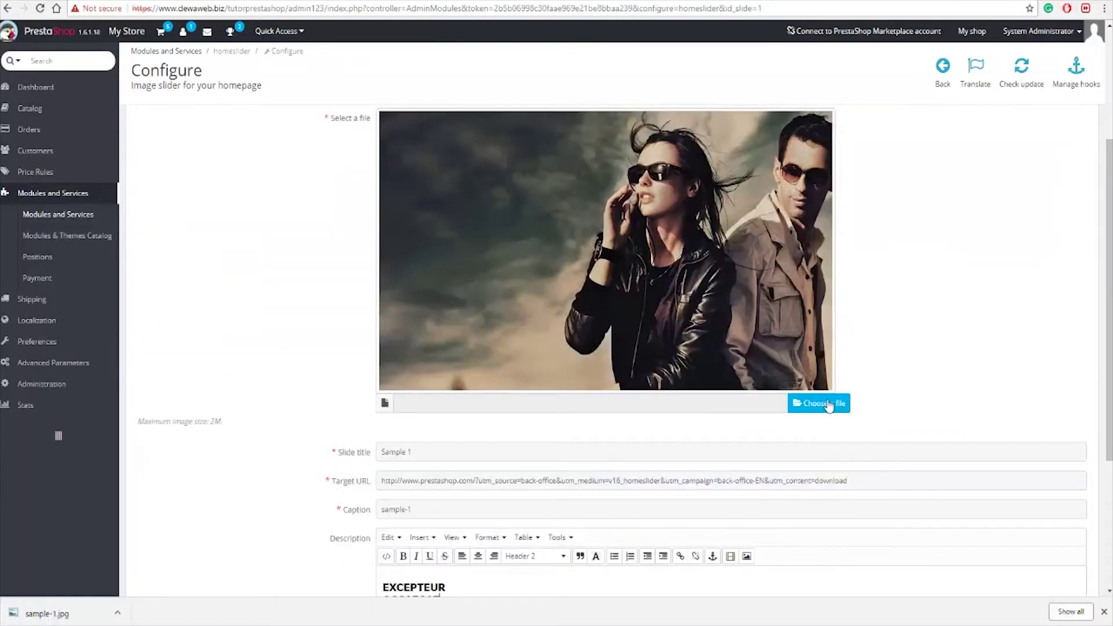
pyautogui.click(818, 402)
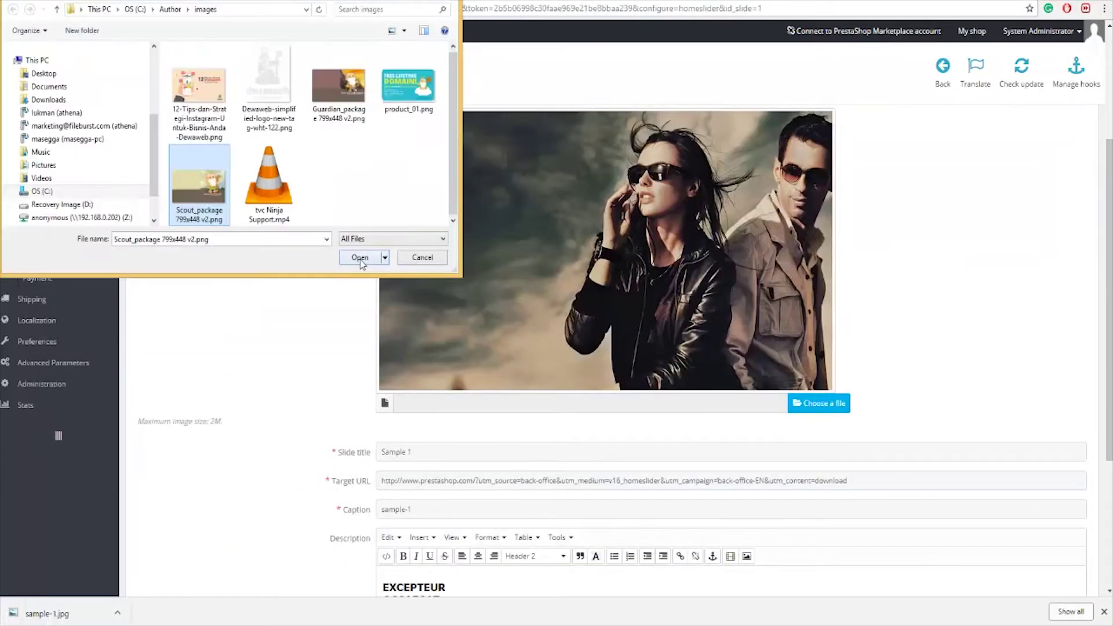
pyautogui.click(360, 257)
pyautogui.hotkey('ctrl', 'a')
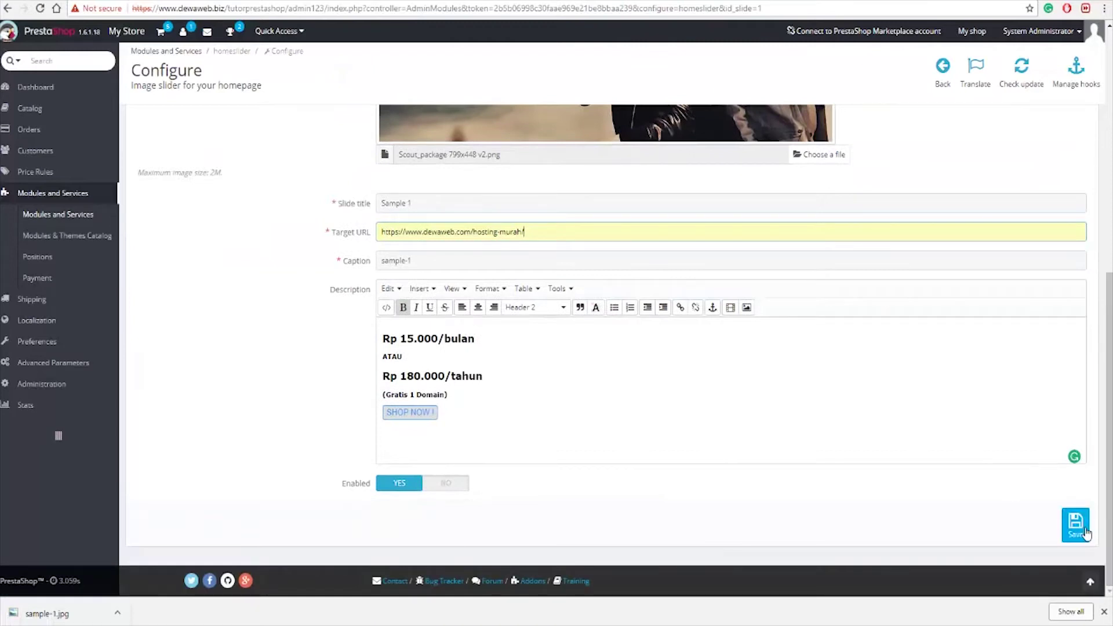
pyautogui.click(1075, 524)
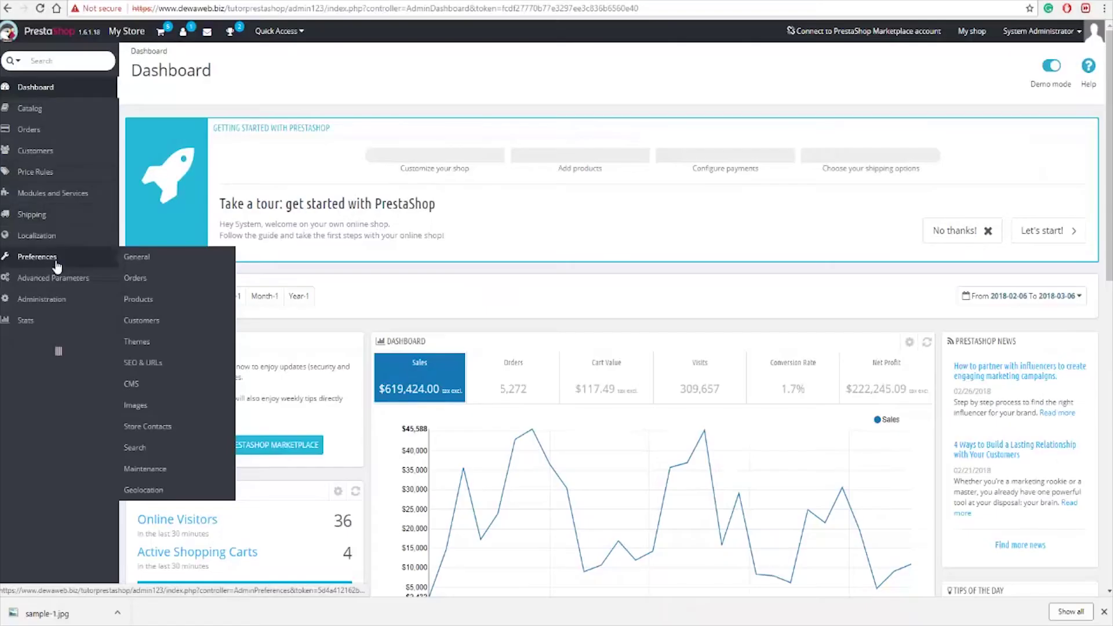
# Create a CMS category named BLOG under Home and save it
pyautogui.click(165, 392)
pyautogui.scroll(-2, 580, 319)
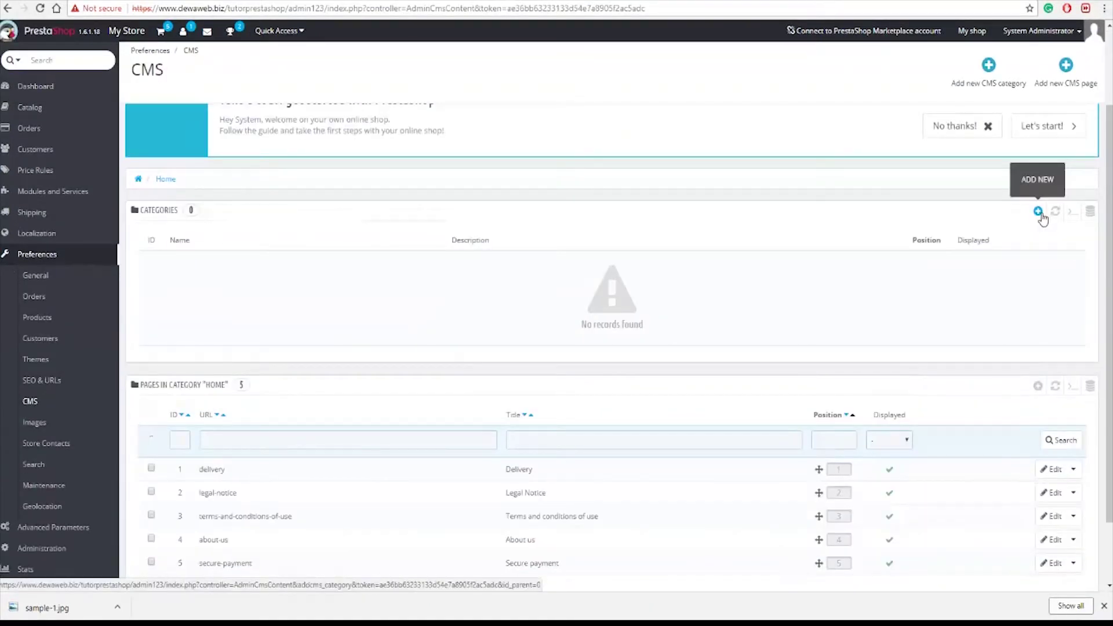
pyautogui.click(1038, 213)
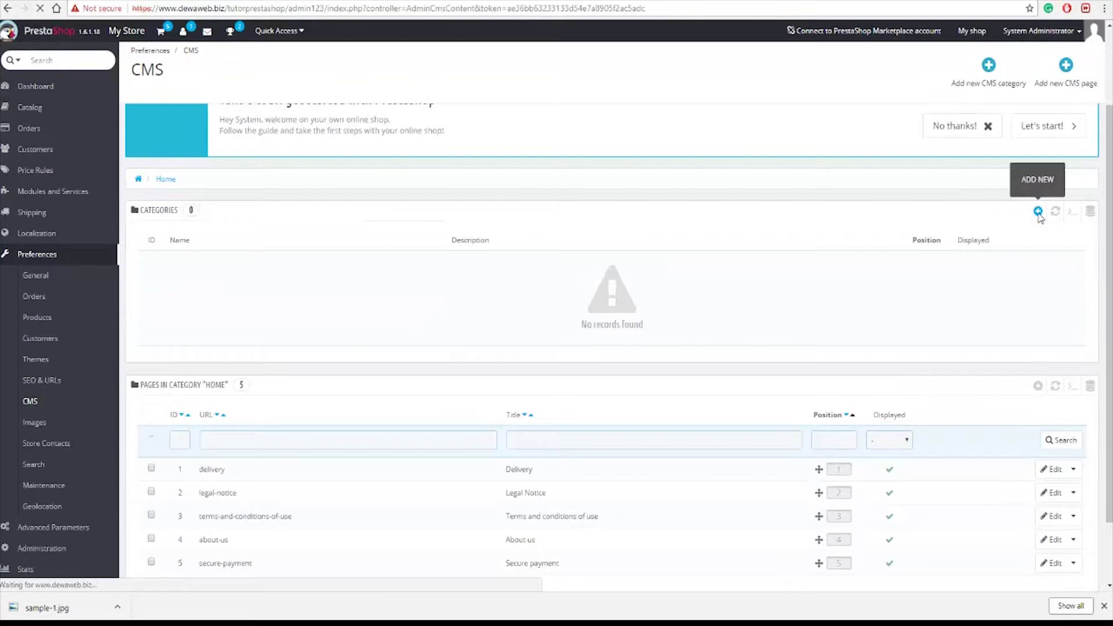
pyautogui.click(501, 319)
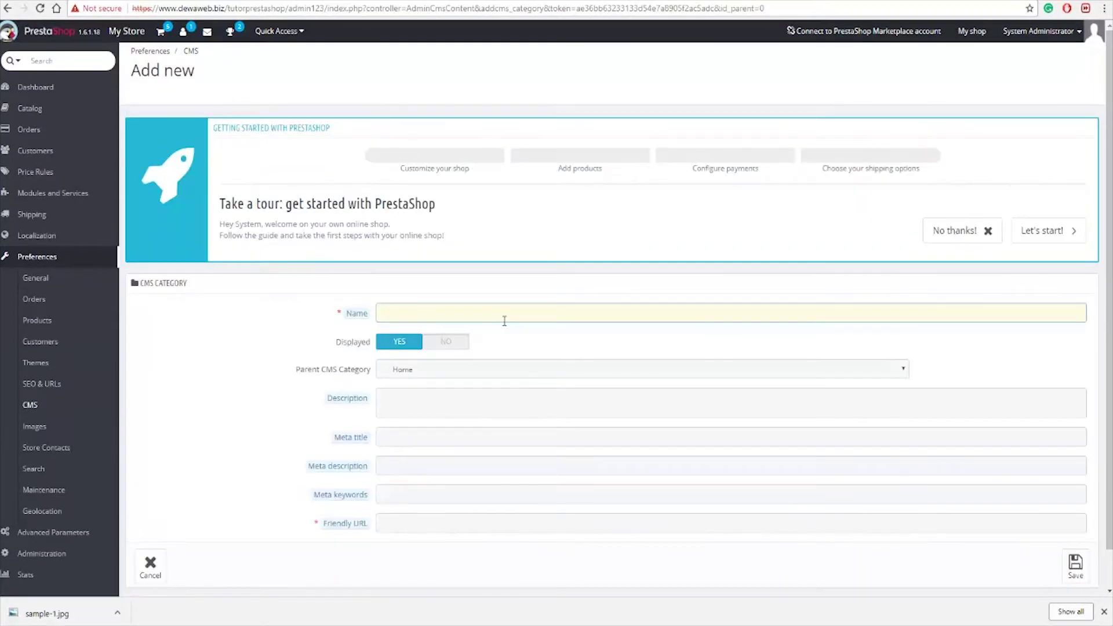
pyautogui.write('BLOG')
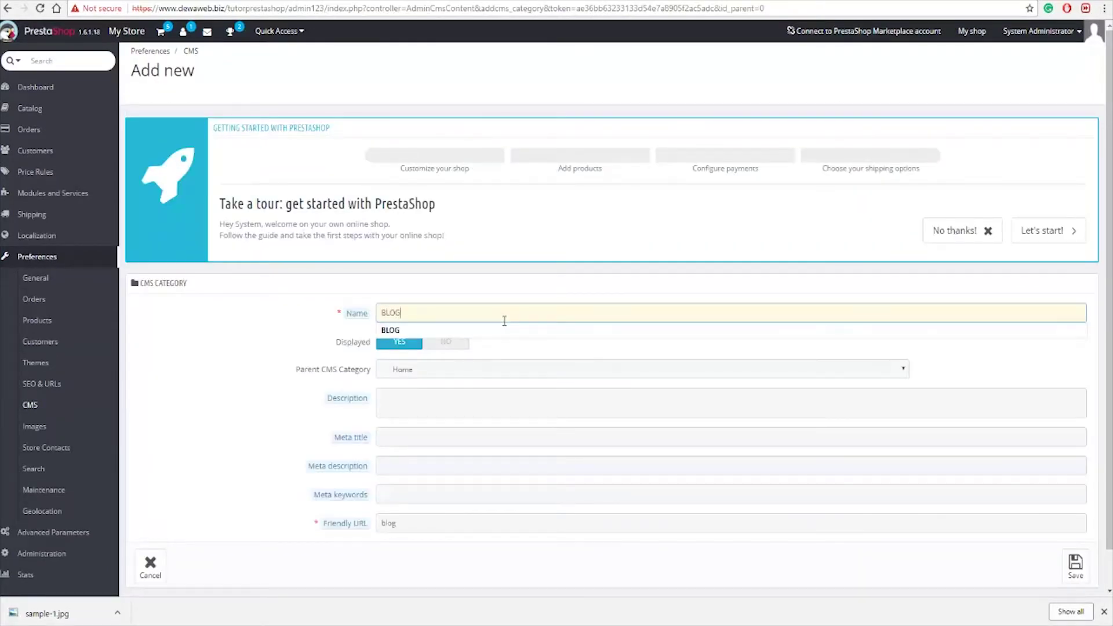
pyautogui.scroll(-1, 1077, 531)
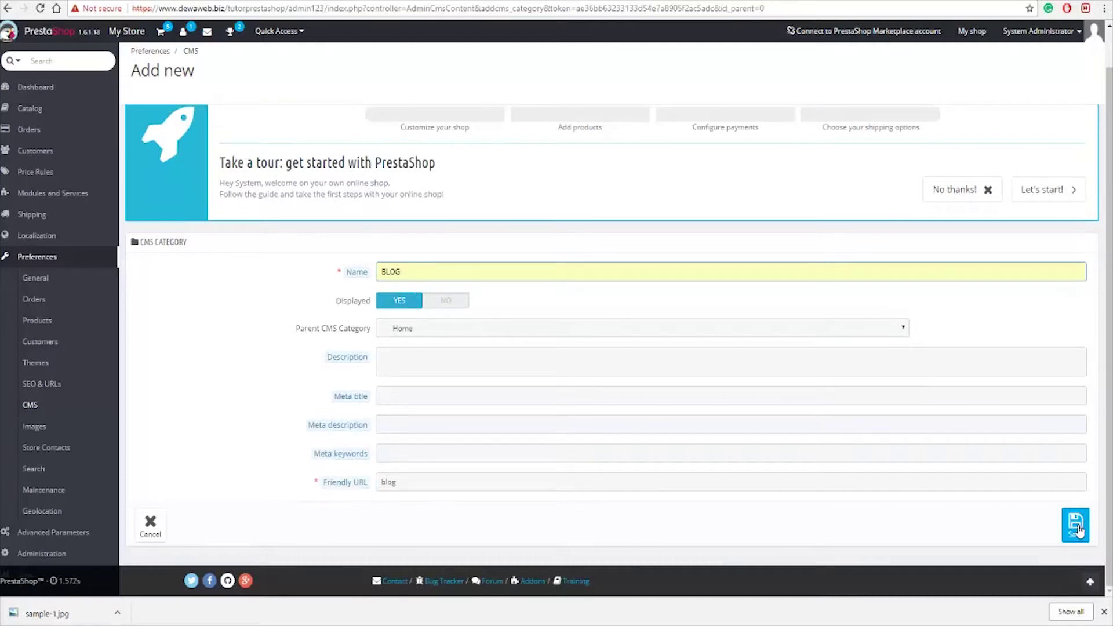
pyautogui.click(1076, 529)
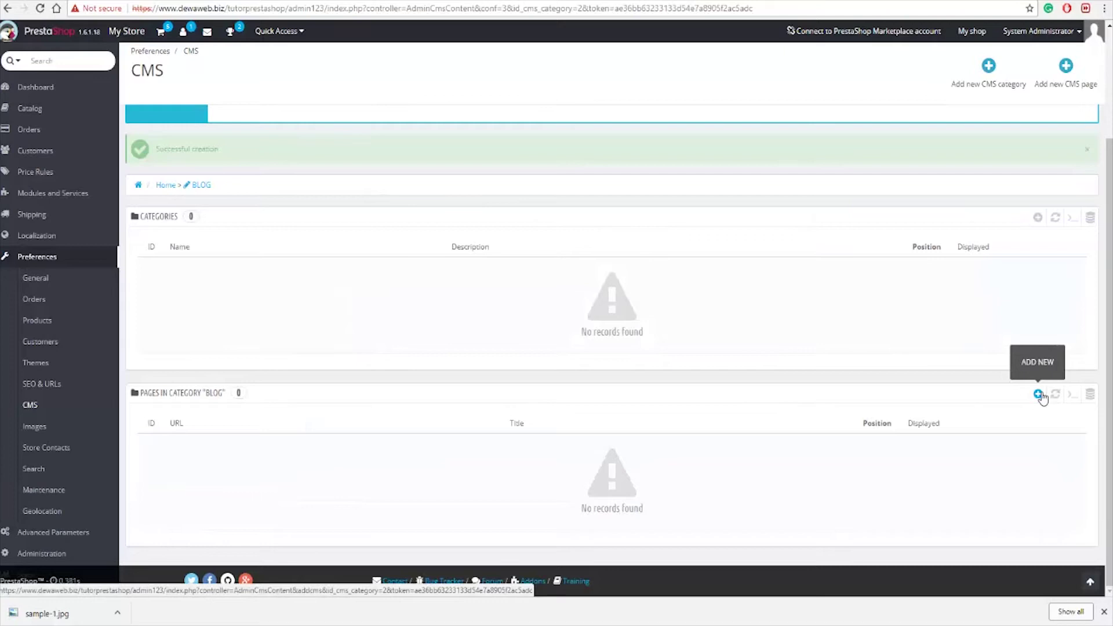
# Add a CMS page titled Prestashop: Panduan Lengkap 2018 to the BLOG category and paste the article text as its content
pyautogui.click(1038, 395)
pyautogui.click(456, 404)
pyautogui.hotkey('ctrl', 'v')
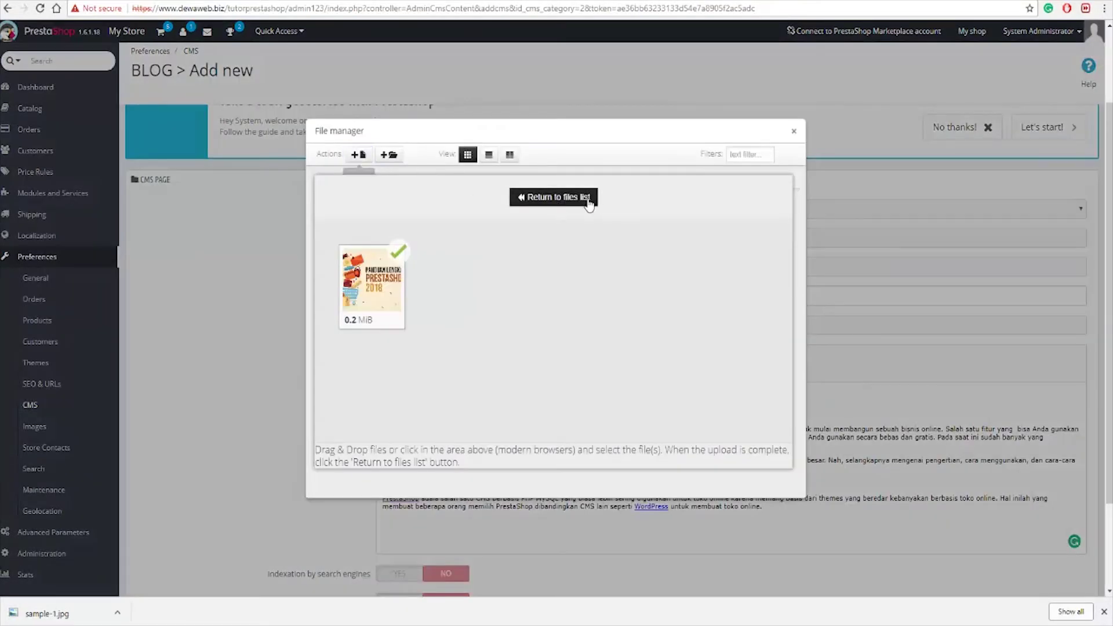
# Insert the uploaded Panduan Lengkap Prestashop 2018 image at the start of the page content and save the page
pyautogui.click(556, 197)
pyautogui.click(371, 282)
pyautogui.click(624, 366)
pyautogui.scroll(-2, 906, 426)
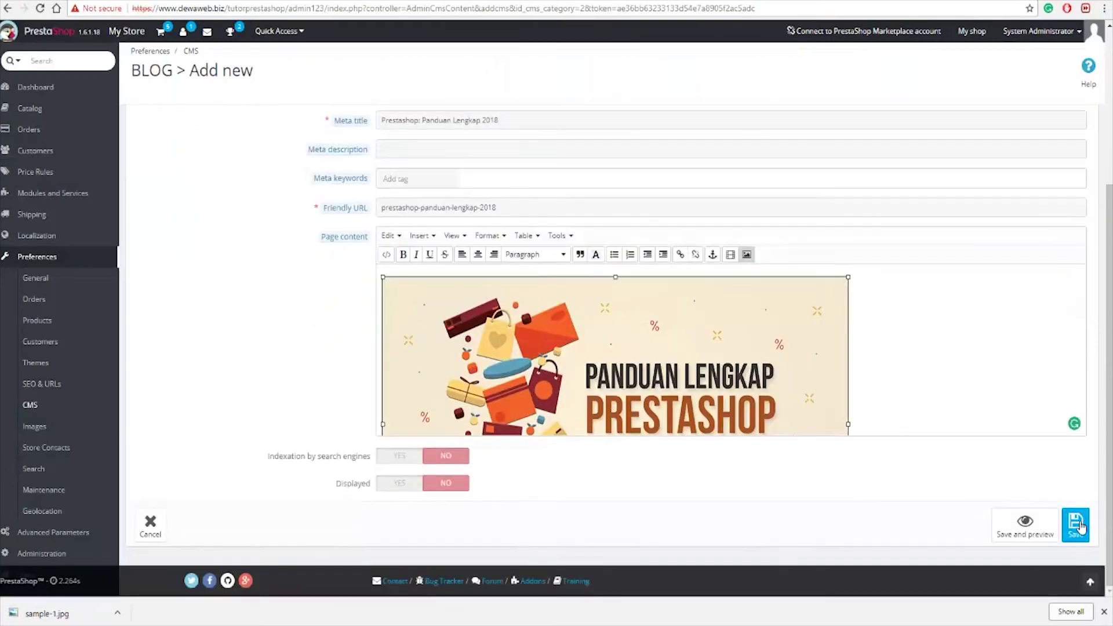
pyautogui.click(1045, 532)
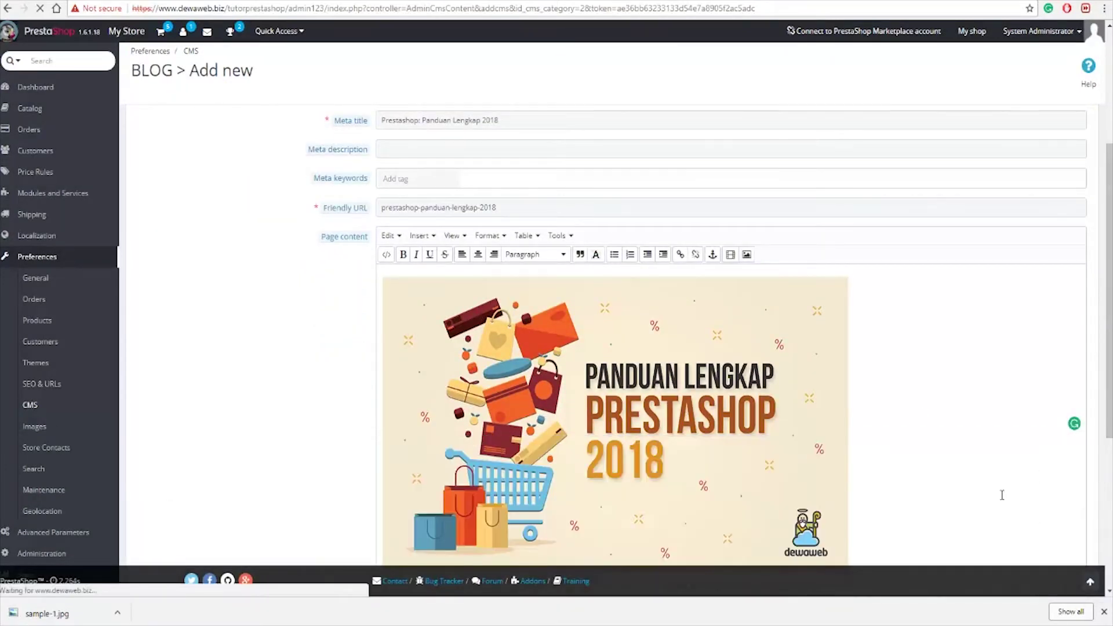
# Search the module list for top menu, add BLOG to the Top horizontal menu's selected items and save
pyautogui.moveTo(86, 193)
pyautogui.click(139, 191)
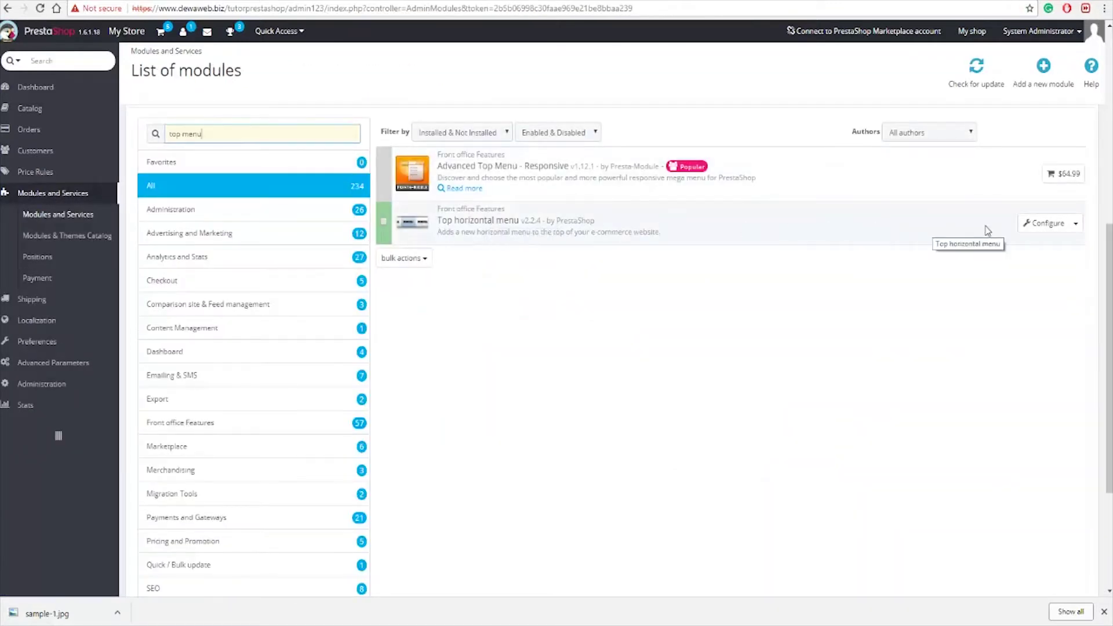
pyautogui.click(1044, 223)
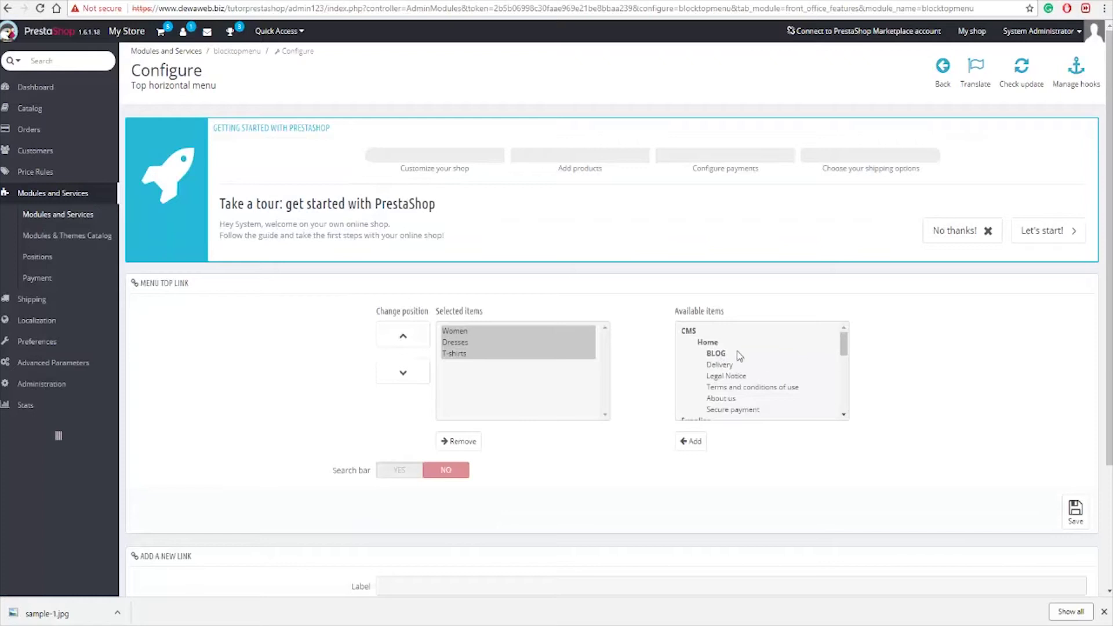
pyautogui.click(728, 354)
pyautogui.scroll(-2, 777, 400)
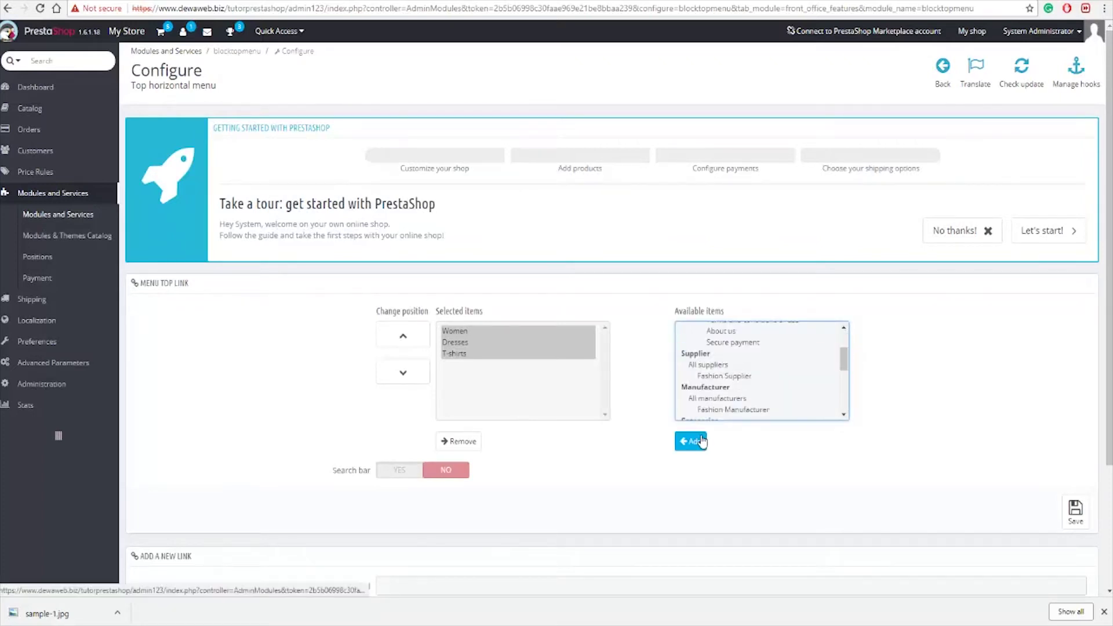
pyautogui.click(702, 441)
pyautogui.click(1079, 520)
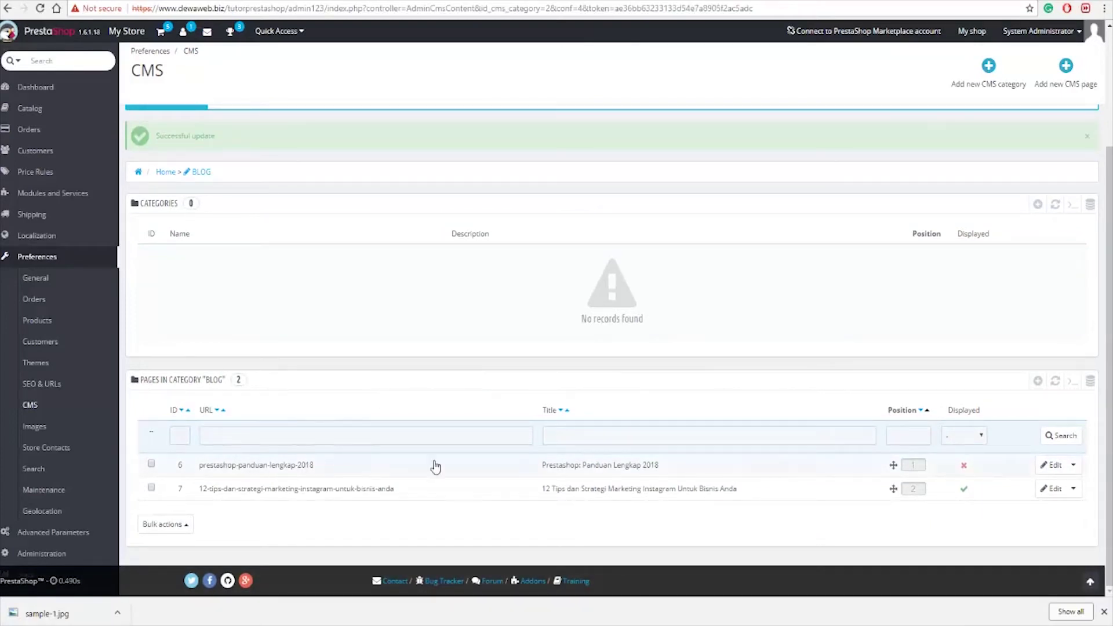
# Set the Prestashop: Panduan Lengkap 2018 page in the BLOG category as displayed
pyautogui.click(962, 464)
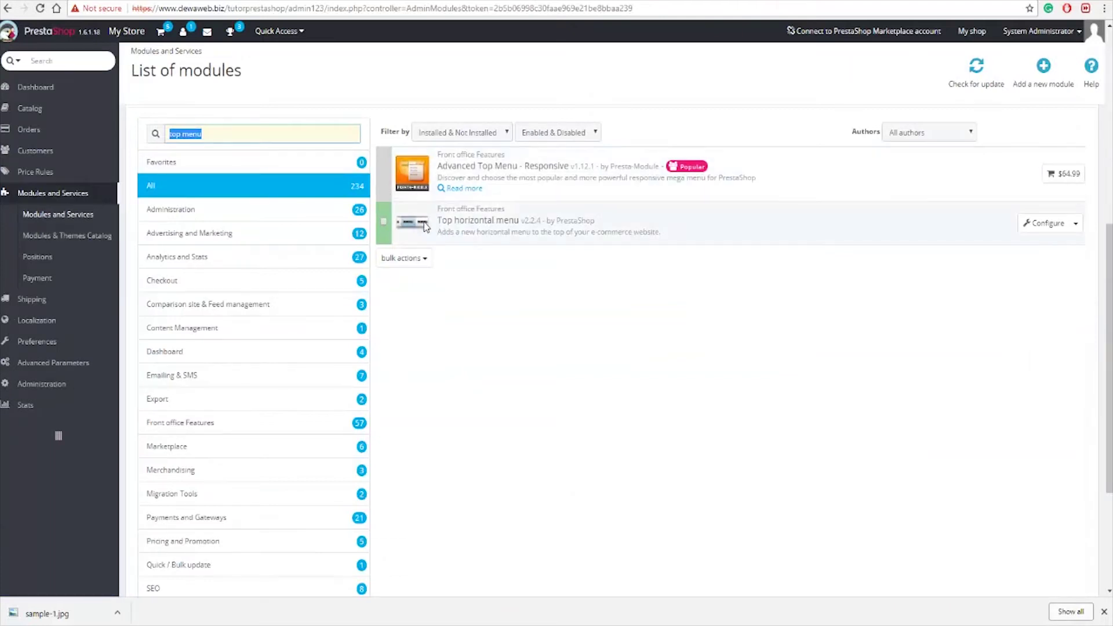
# Remove T-shirts from the Top horizontal menu's selected items and move BLOG up two positions
pyautogui.click(1044, 229)
pyautogui.click(475, 443)
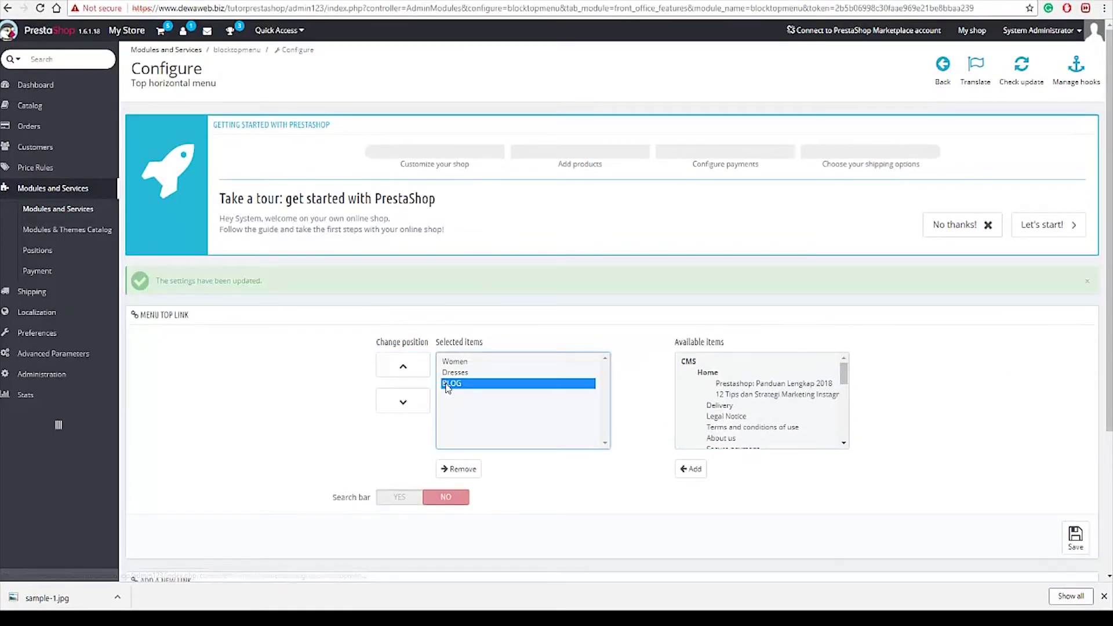
pyautogui.click(404, 370)
pyautogui.click(405, 370)
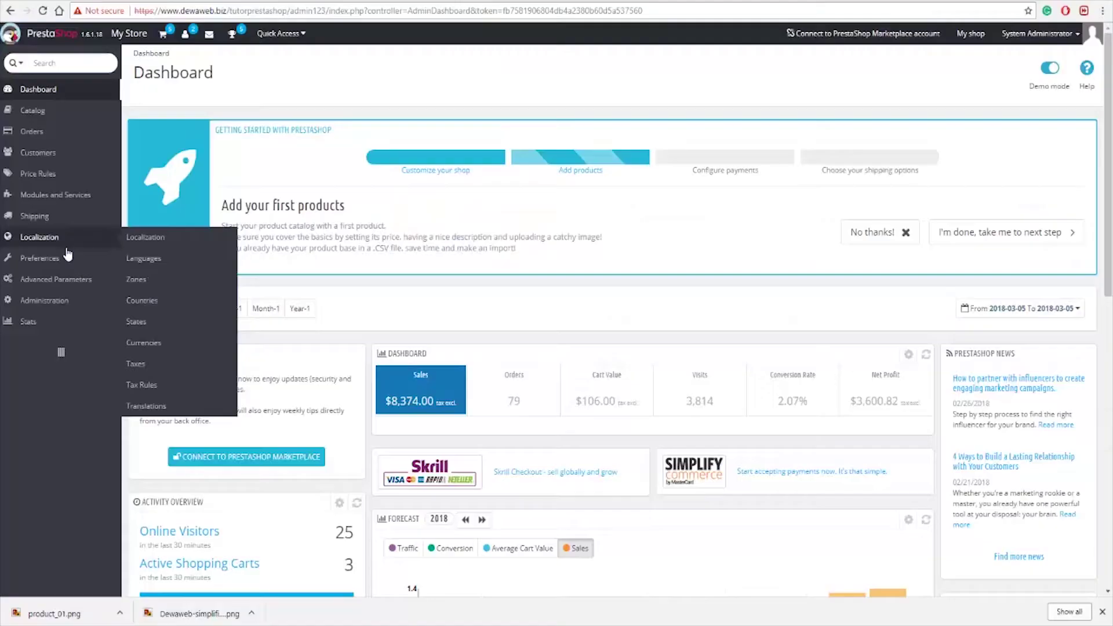
# Open the Store Contacts preferences
pyautogui.moveTo(65, 261)
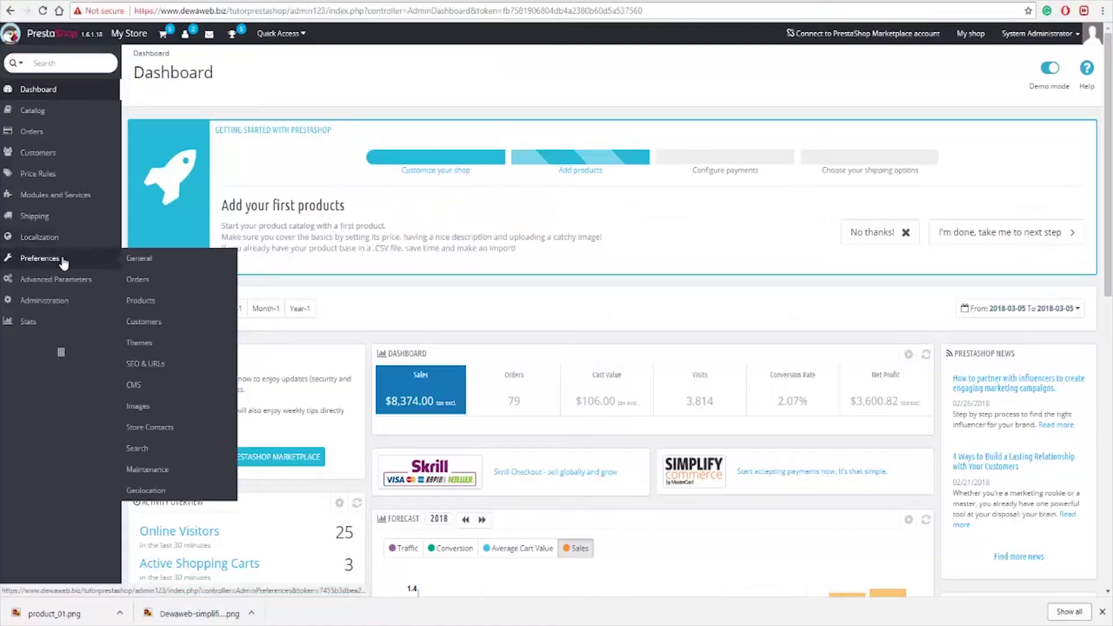
pyautogui.click(165, 429)
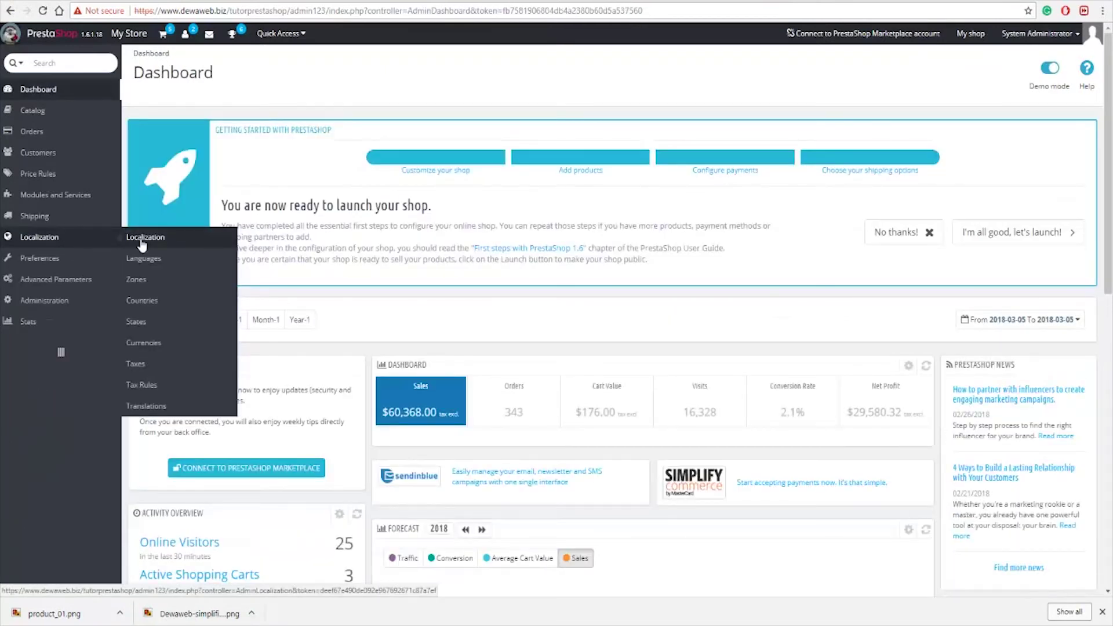
# Set the store's default country to Indonesia and the time zone to Asia/Jakarta in the localization configuration
pyautogui.click(138, 239)
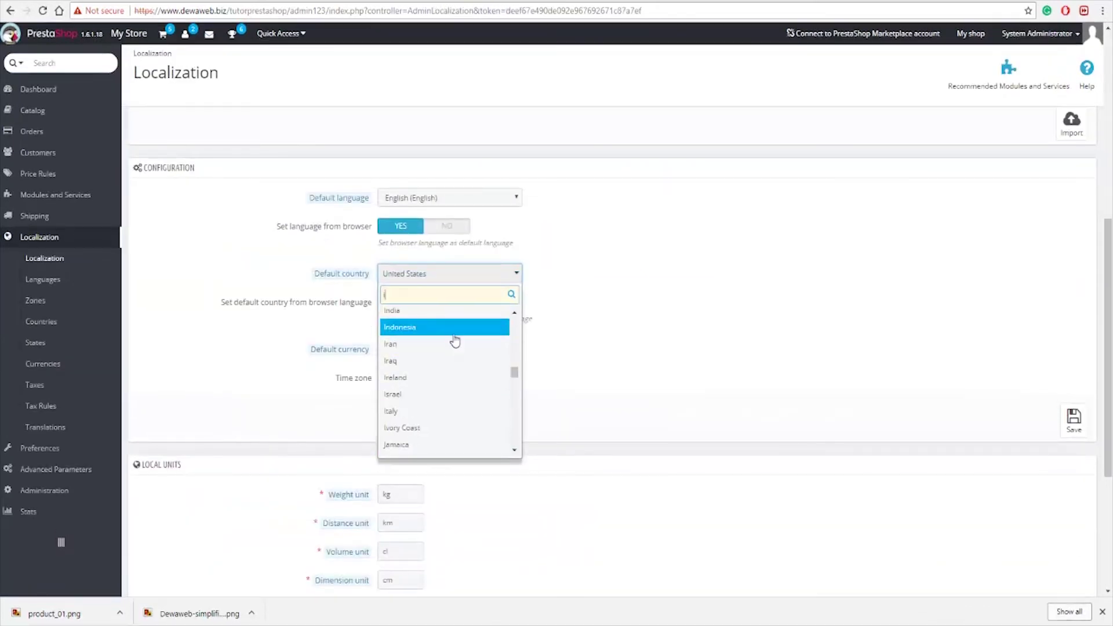
pyautogui.click(454, 336)
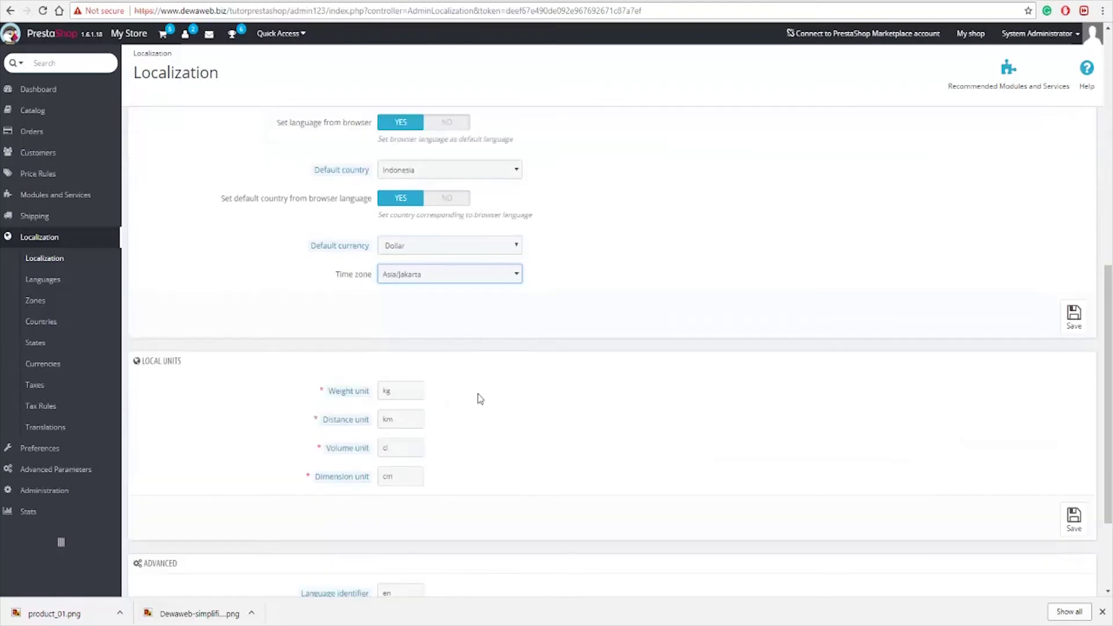
pyautogui.scroll(-3, 479, 397)
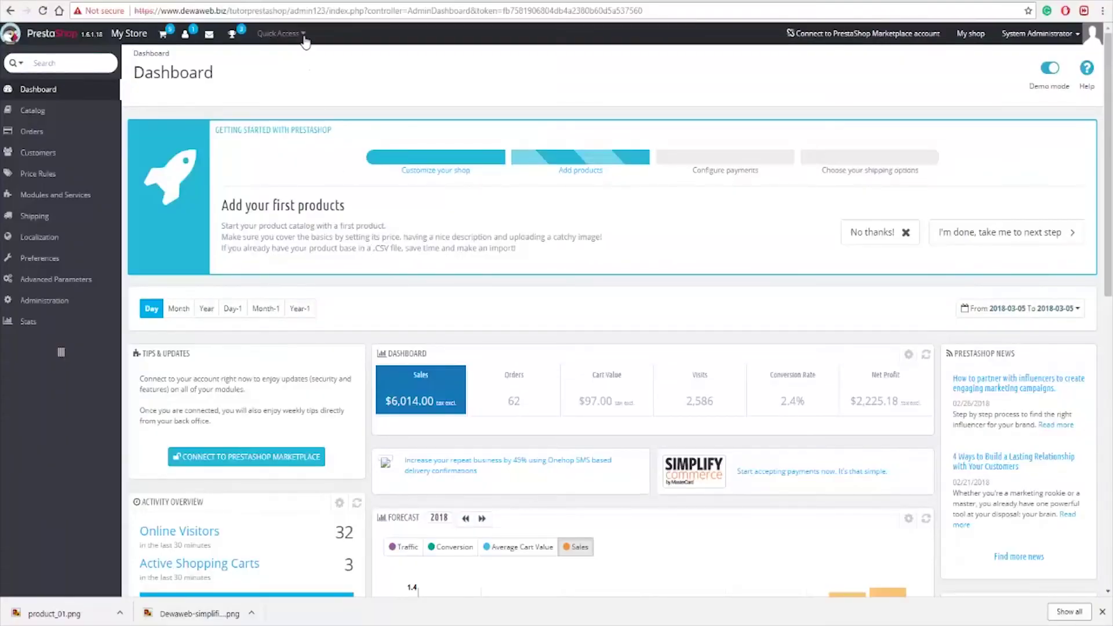
# Start a new standard product and open its name for entry
pyautogui.click(304, 36)
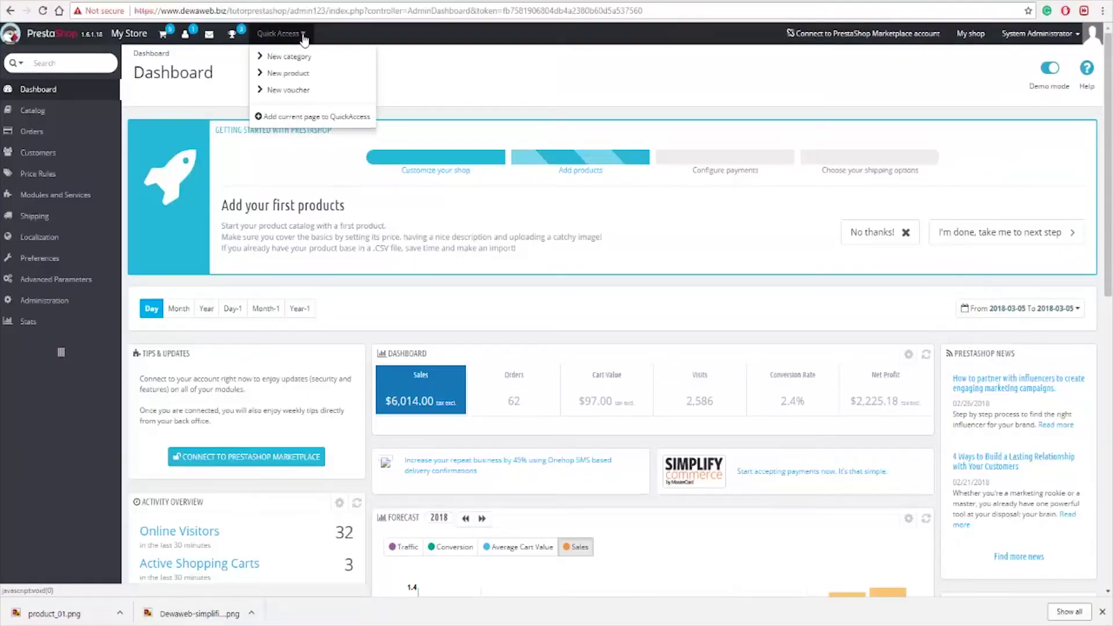
pyautogui.click(304, 74)
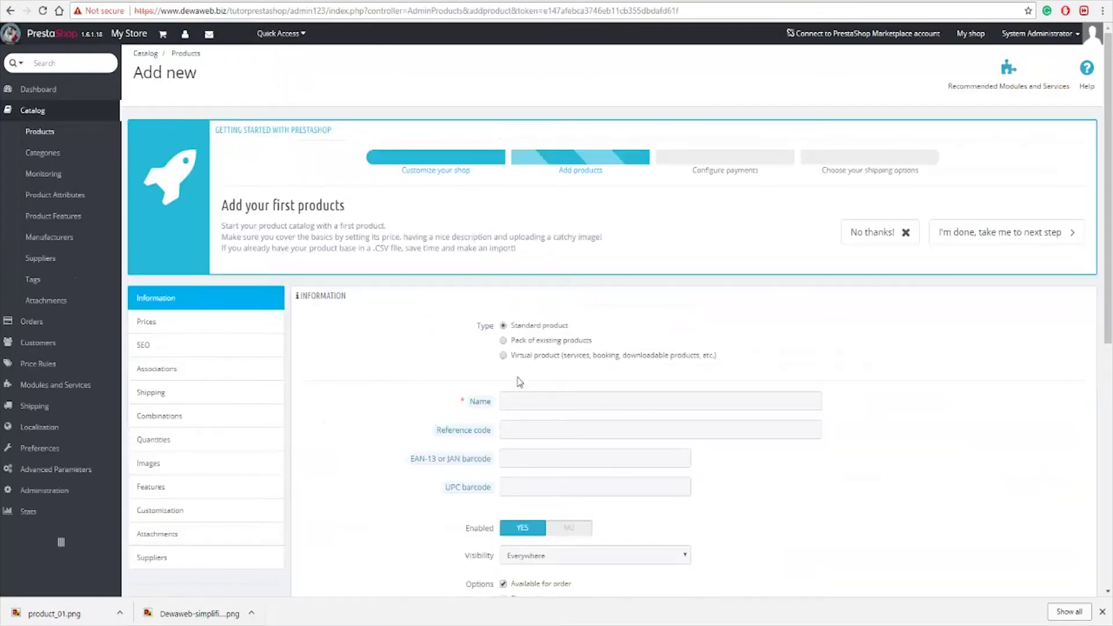
pyautogui.click(524, 405)
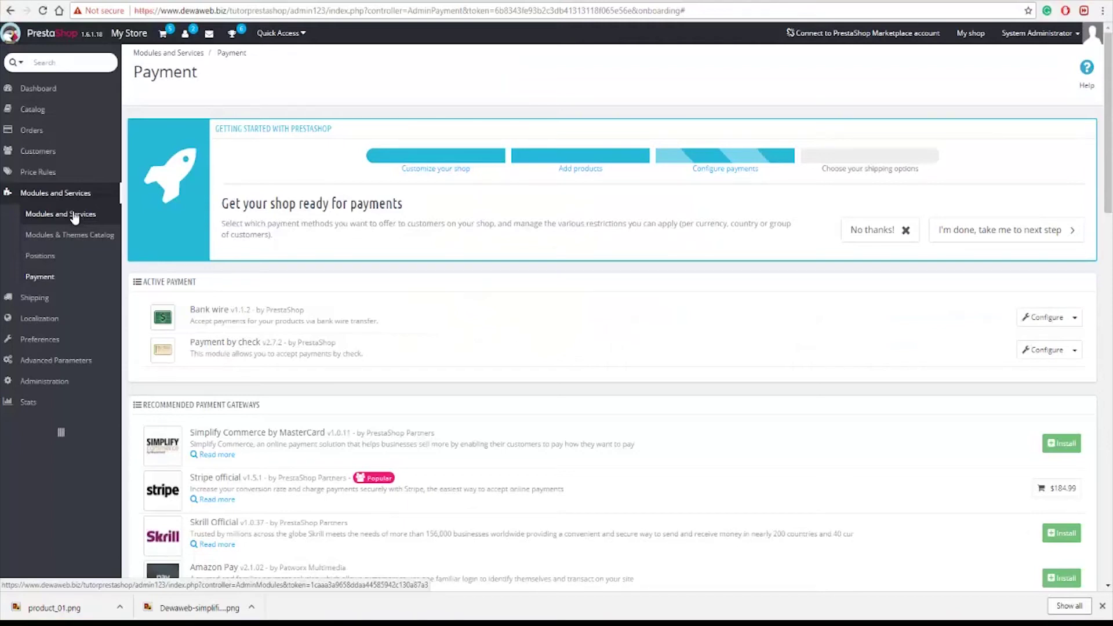
# Open the payment modules and the configuration of the active Bank wire method
pyautogui.click(47, 278)
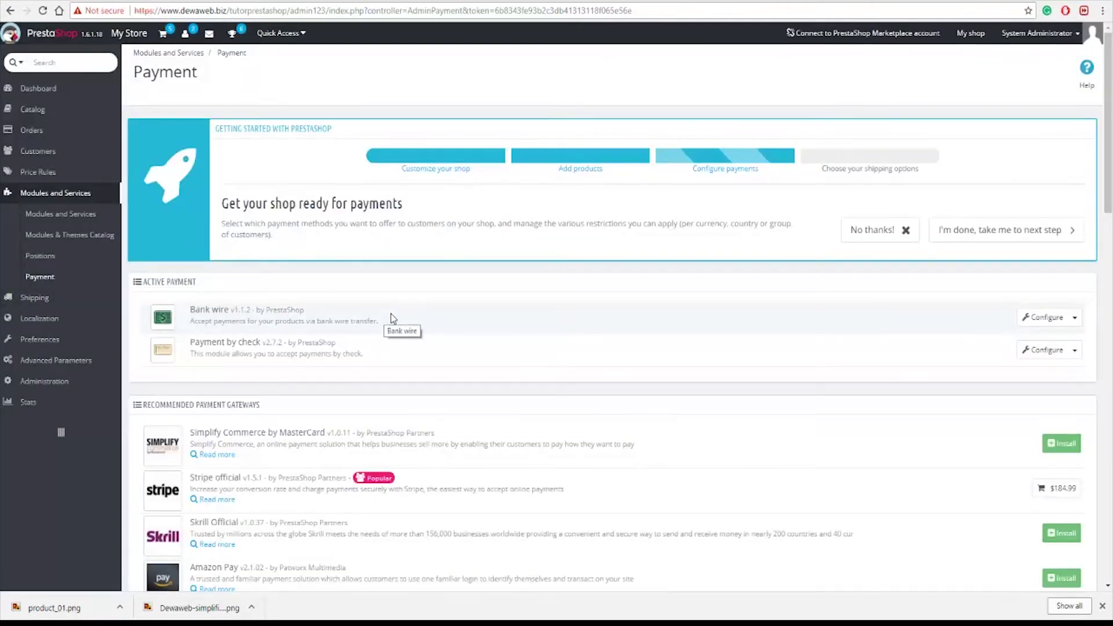
pyautogui.click(1042, 318)
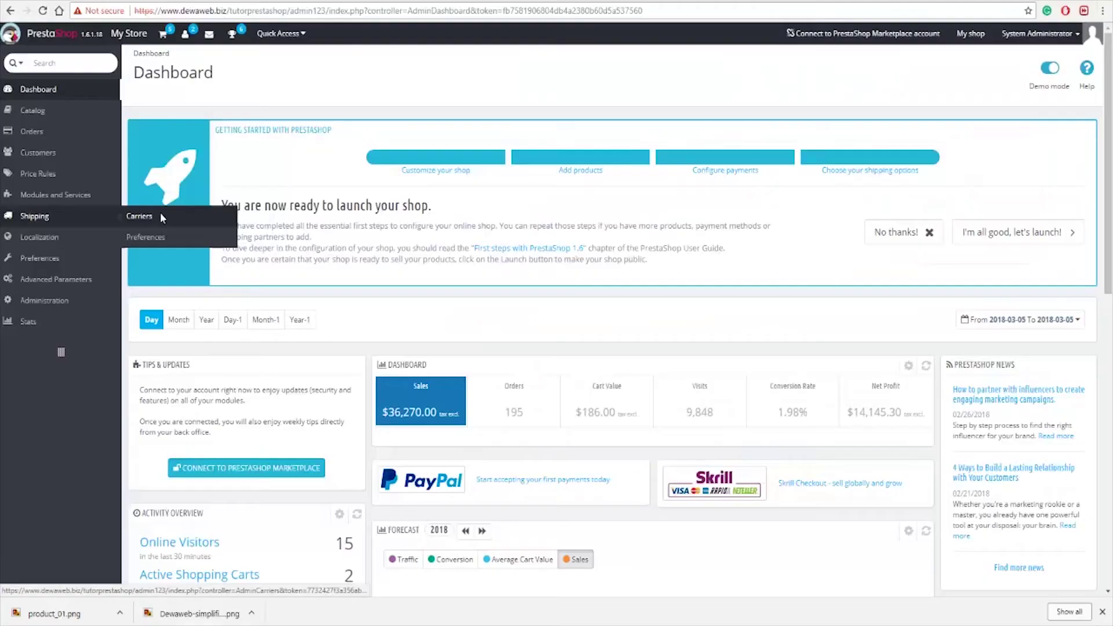
# Open the carriers page, go to the Upela shipping module's configuration and review its carriers and services
pyautogui.click(160, 214)
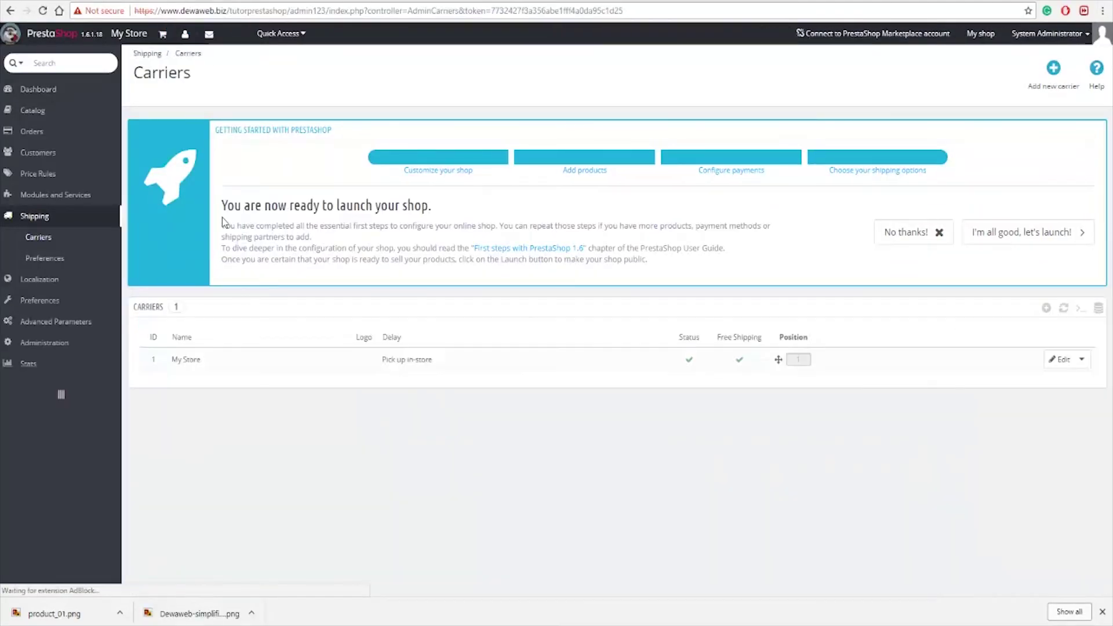
pyautogui.click(1047, 307)
pyautogui.click(1032, 498)
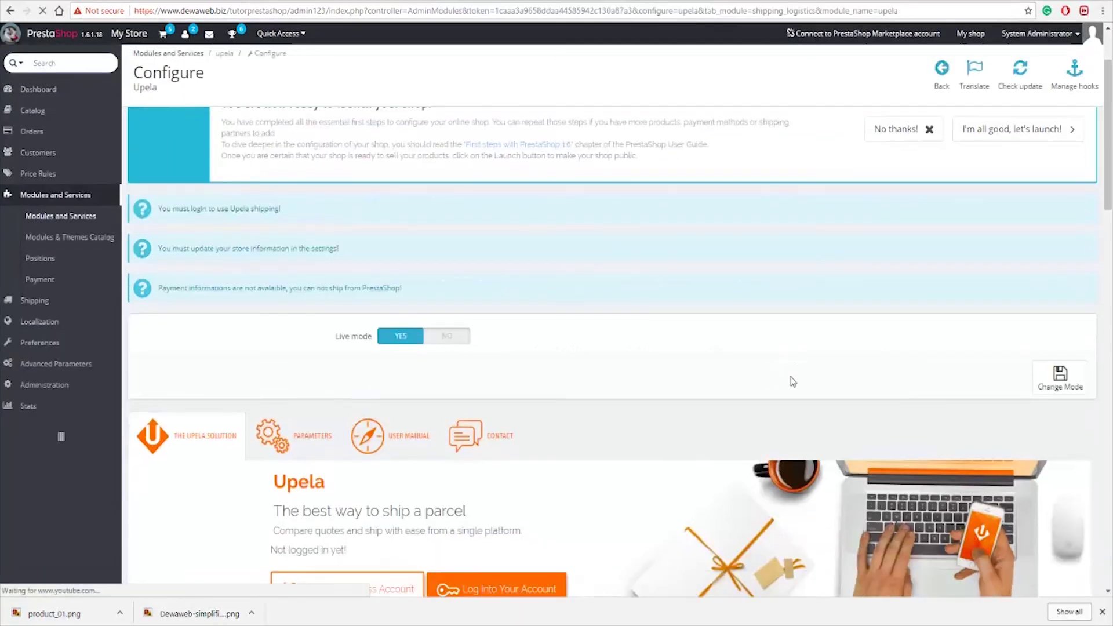
pyautogui.scroll(-2, 787, 381)
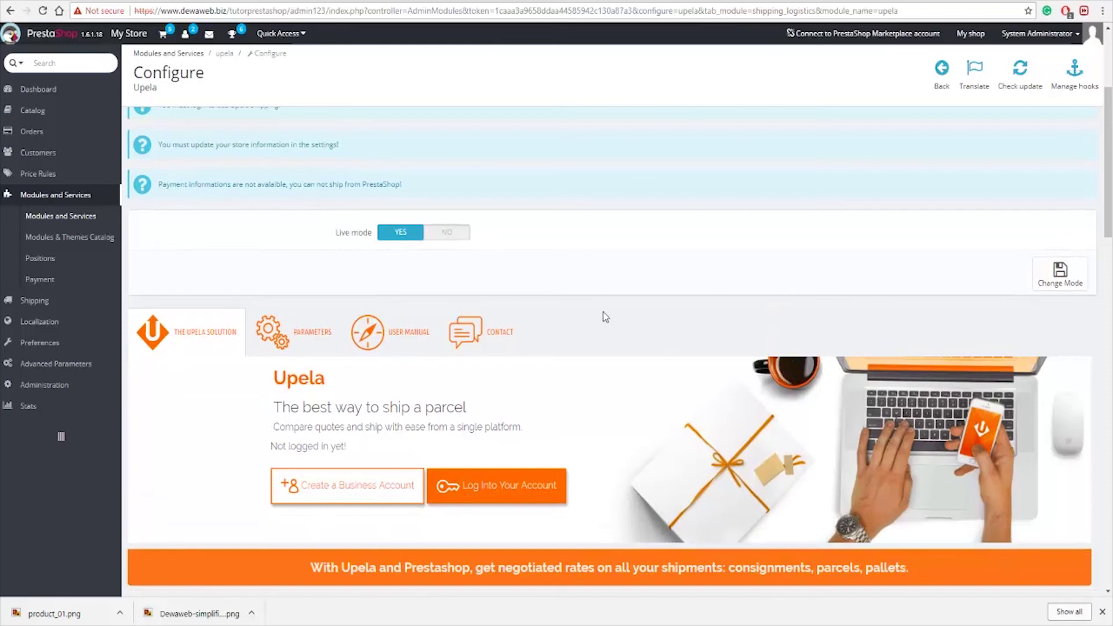
pyautogui.scroll(-2, 569, 317)
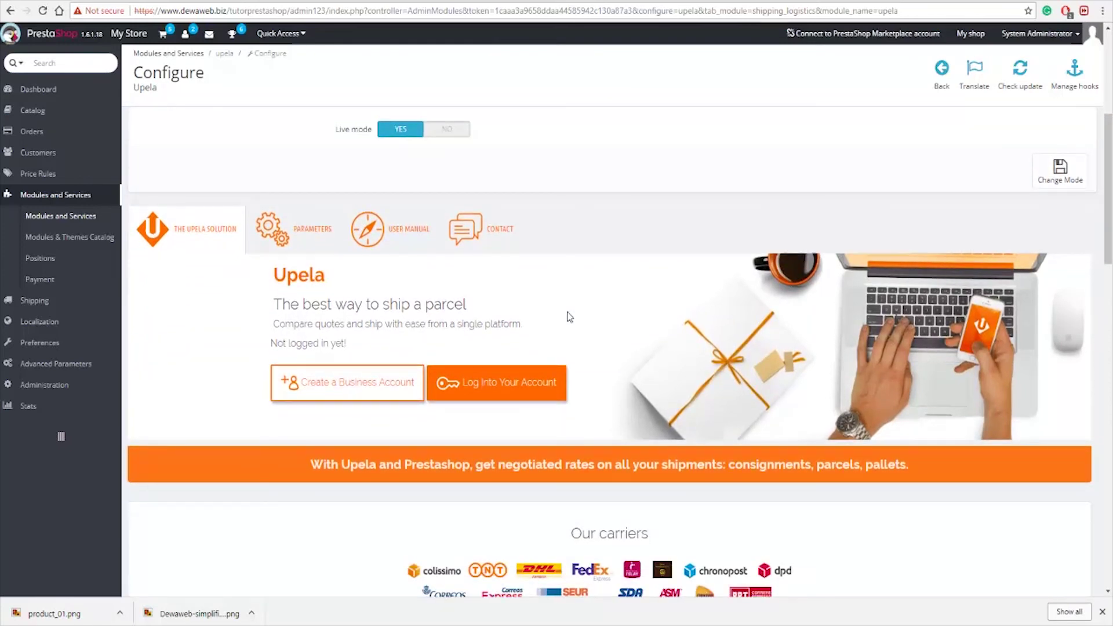
pyautogui.scroll(-7, 549, 295)
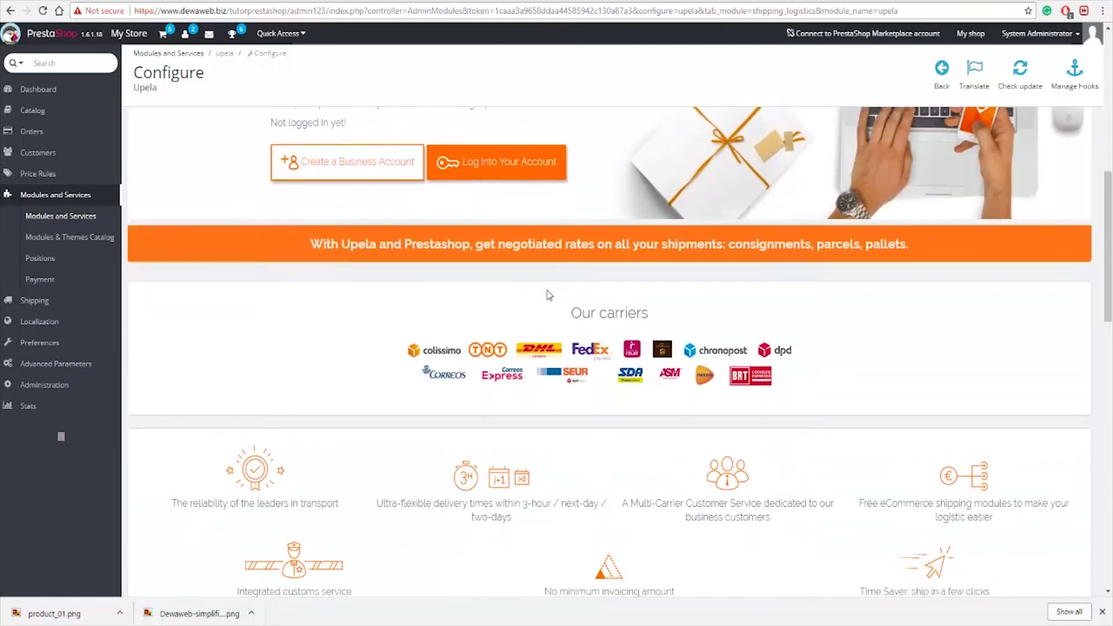
pyautogui.scroll(-4, 549, 295)
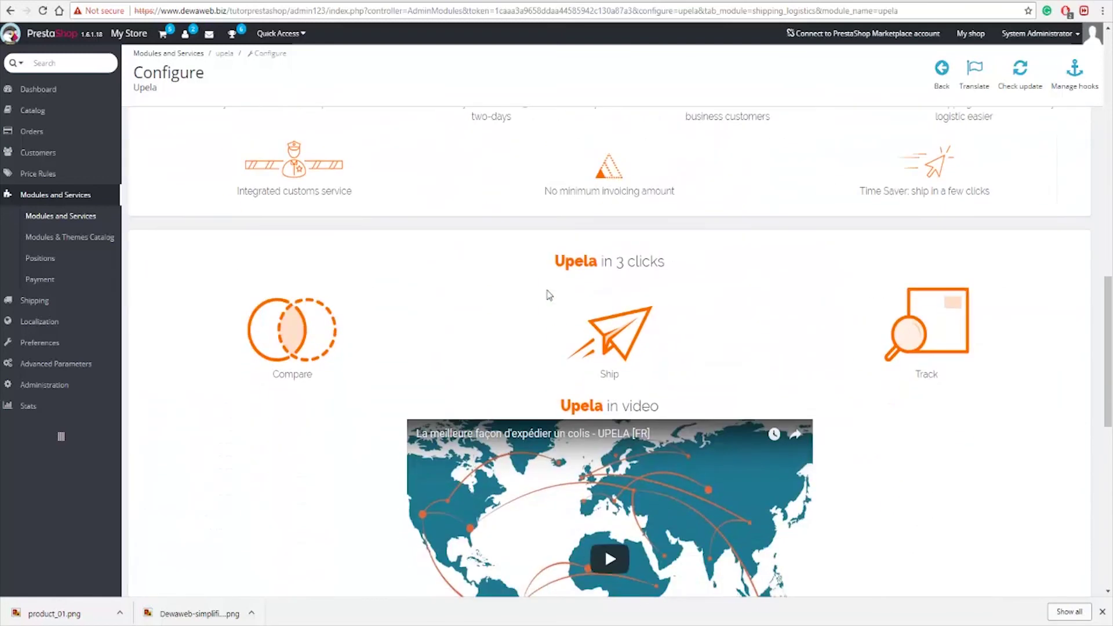
pyautogui.scroll(-2, 549, 295)
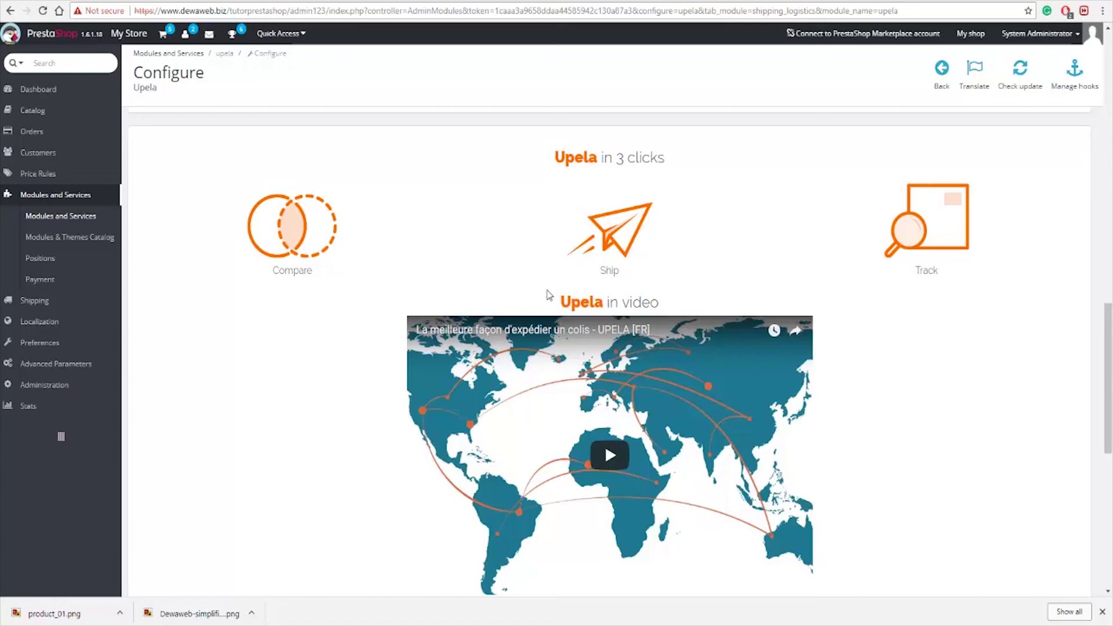
pyautogui.scroll(-2, 549, 295)
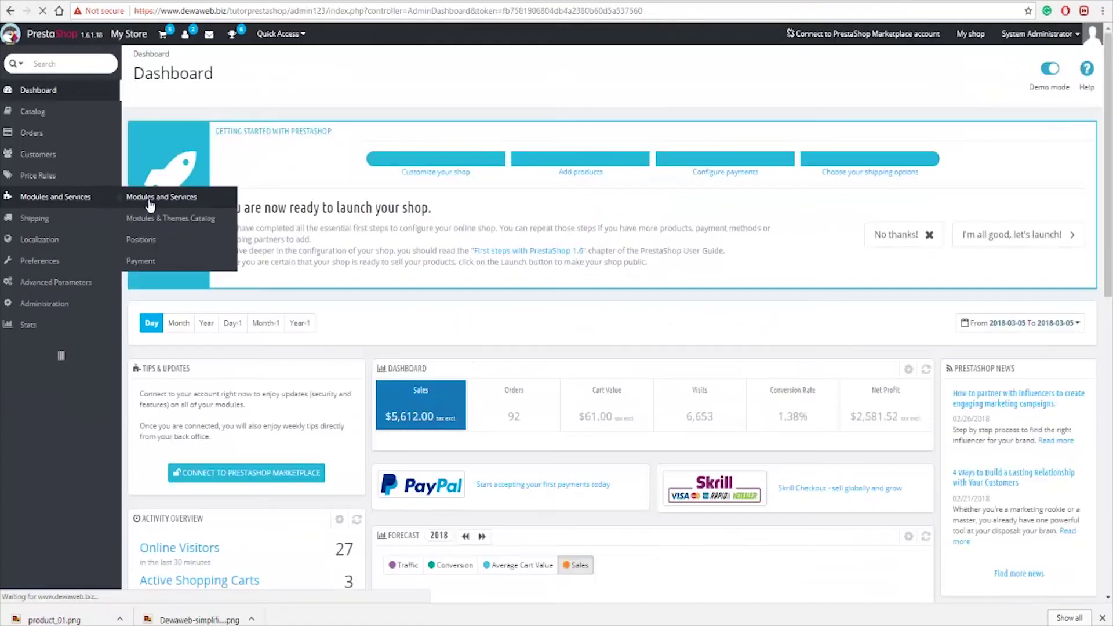
# Search the module list for facebook and open the Facebook Like Box block's configuration
pyautogui.click(150, 200)
pyautogui.scroll(-1, 358, 191)
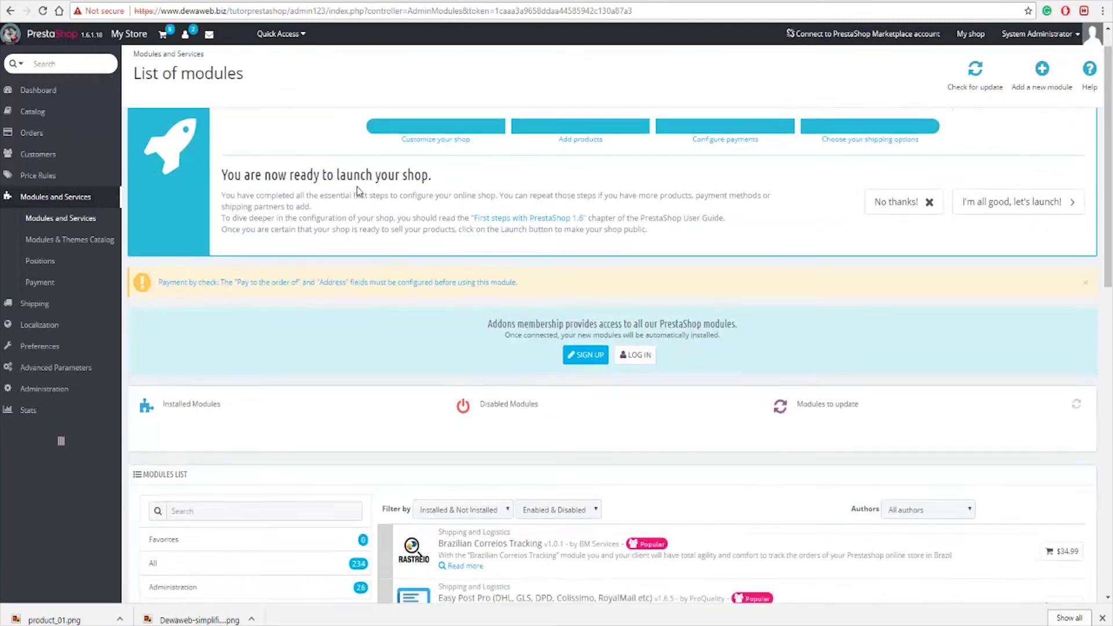
pyautogui.scroll(-8, 358, 191)
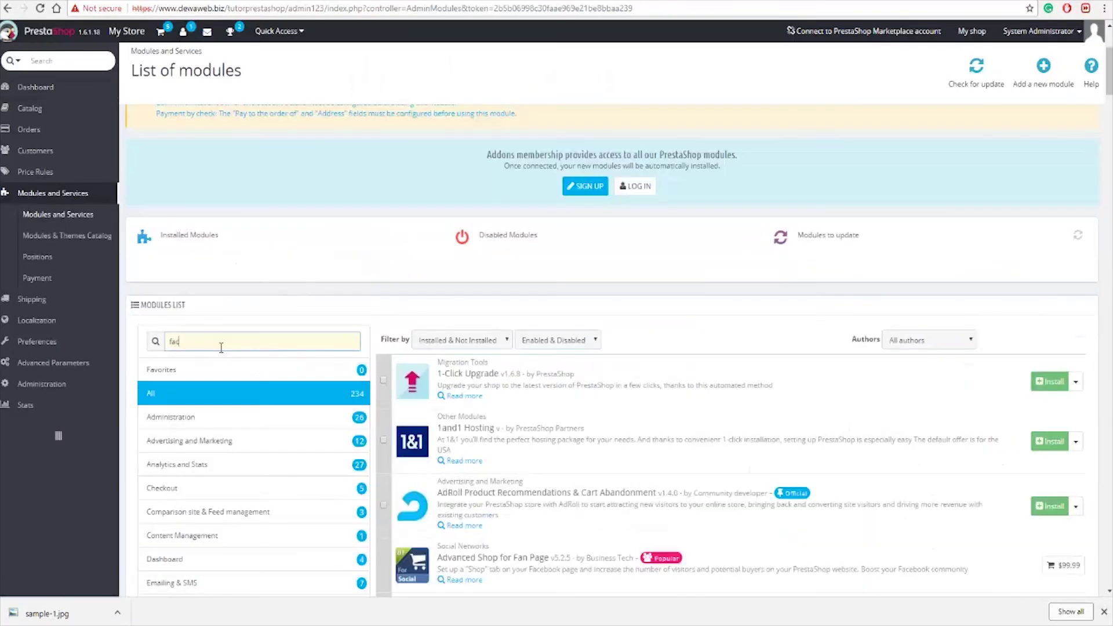
pyautogui.write('cebook')
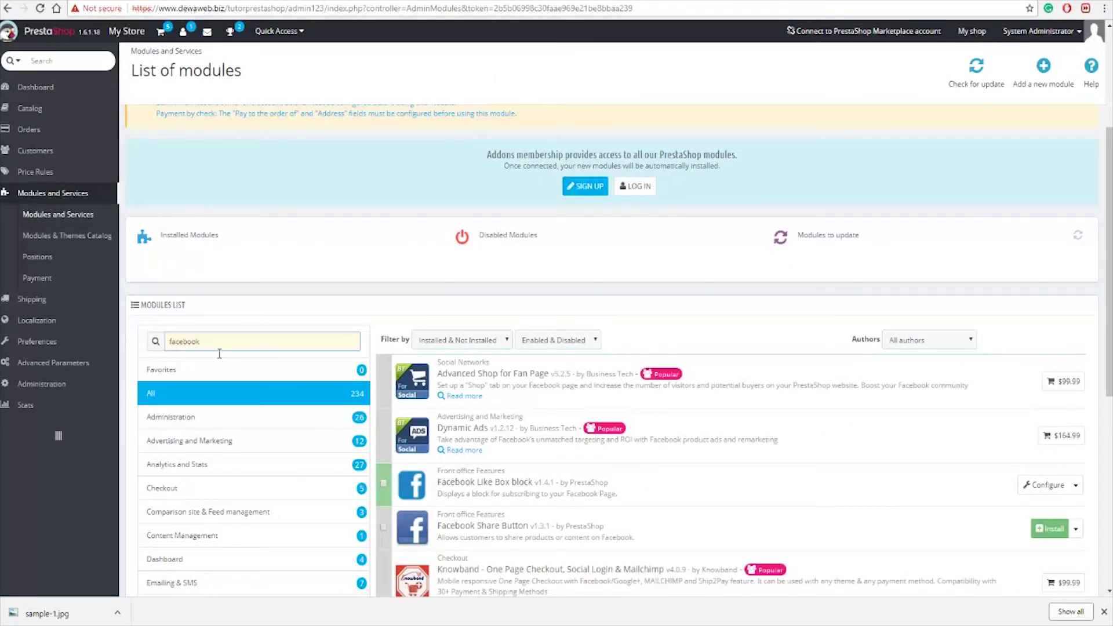
pyautogui.click(1045, 484)
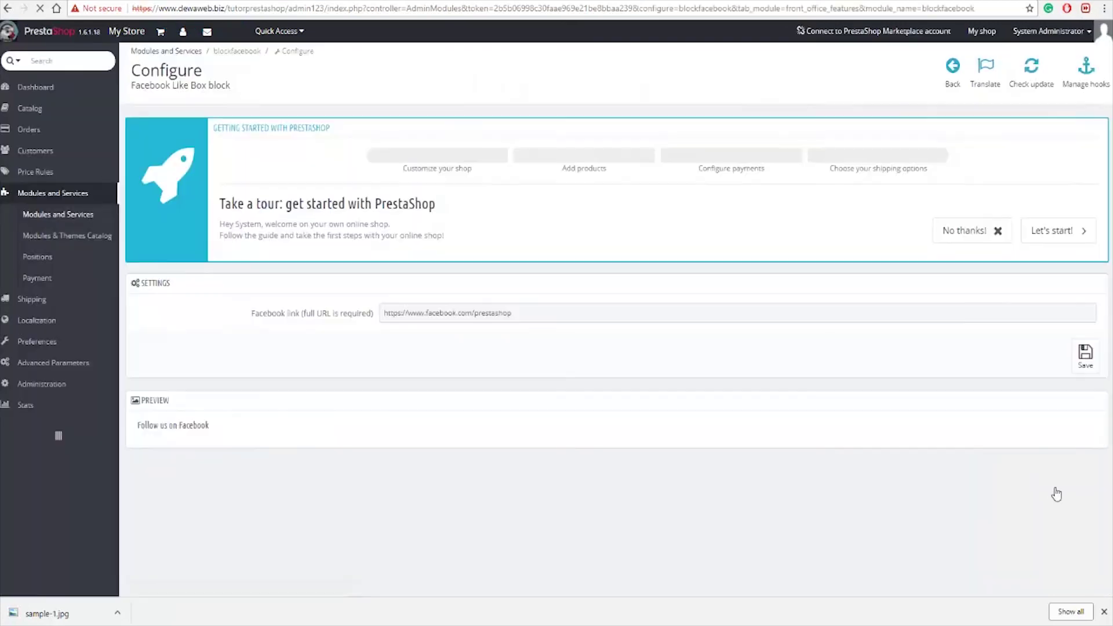
# Select the Facebook page link for editing and save the Like Box settings
pyautogui.click(525, 313)
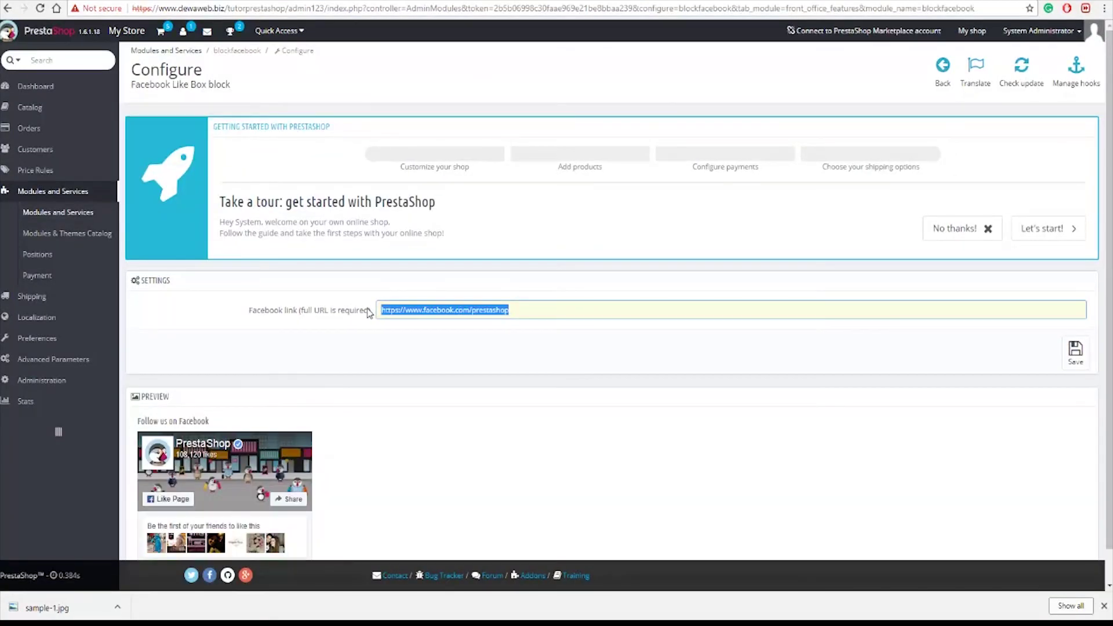
pyautogui.click(1075, 351)
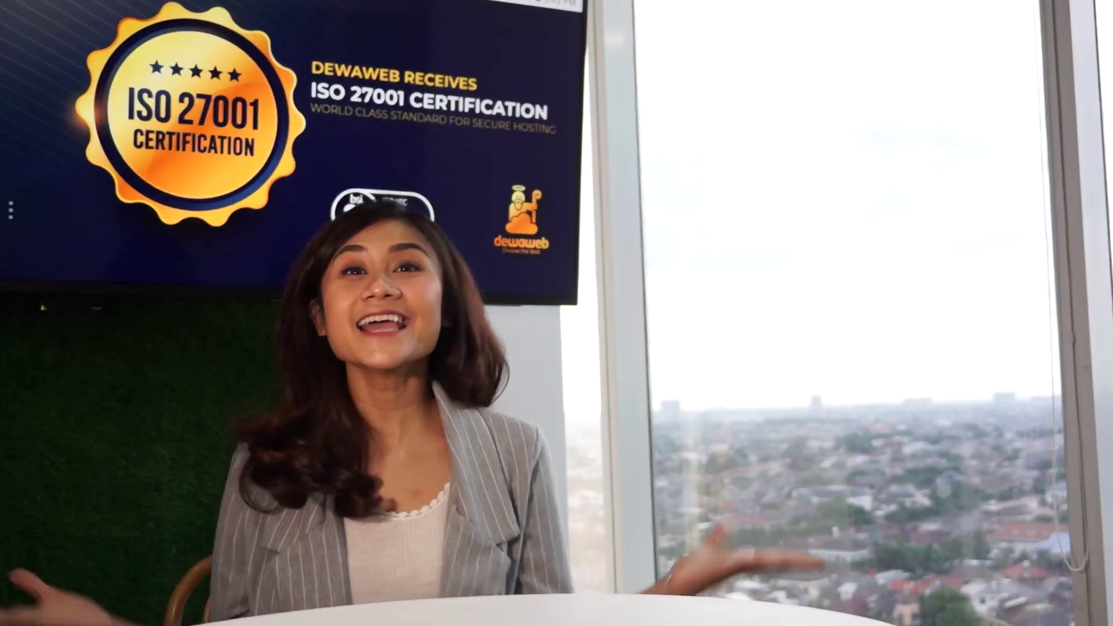